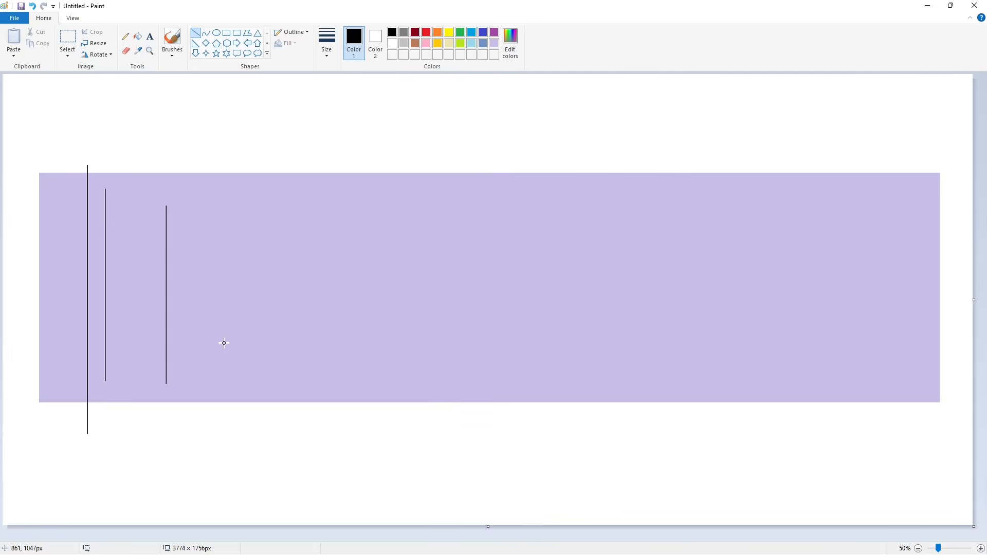
- Outline the top-left serif's lower edge and the first stem's foot with straight black lines
{"action": "left_click_drag", "start_coordinate": [66, 366], "coordinate": [182, 416]}
{"action": "key", "text": "ctrl+z"}
{"action": "left_click", "coordinate": [226, 32]}
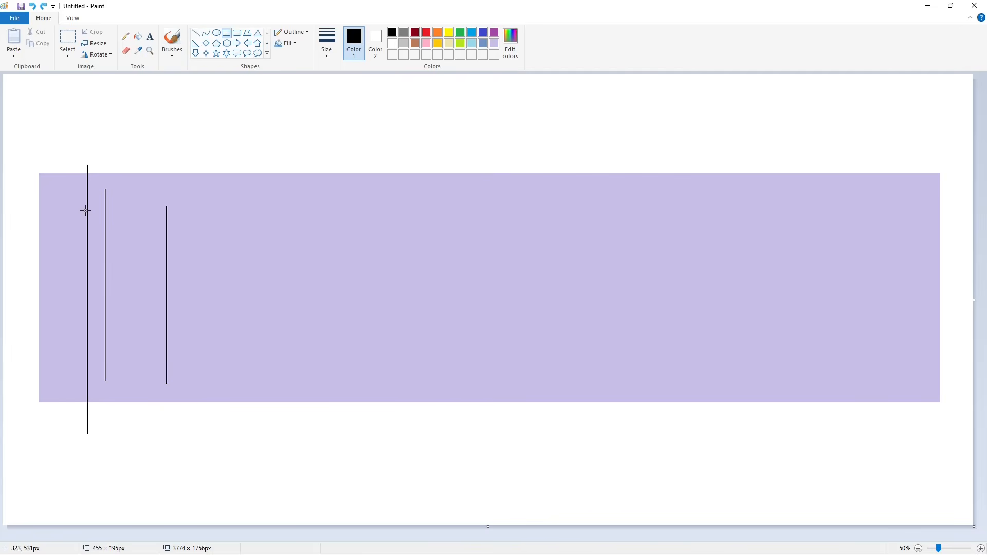
{"action": "left_click", "coordinate": [196, 33]}
{"action": "mouse_move", "coordinate": [86, 368]}
{"action": "left_mouse_down"}
{"action": "mouse_move", "coordinate": [188, 368]}
{"action": "mouse_move", "coordinate": [180, 419]}
{"action": "left_mouse_up"}
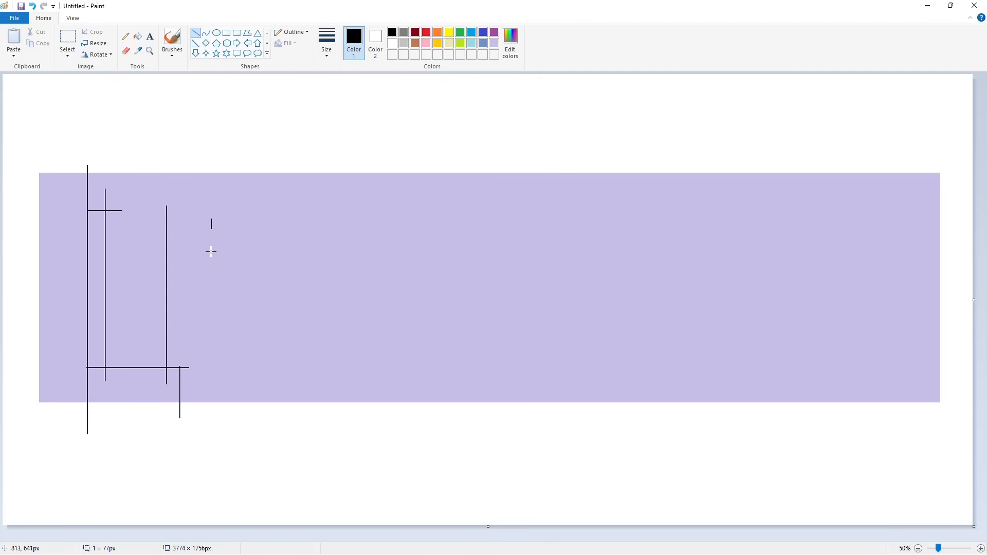
- Draw two long vertical lines for the second stem and a rectangle outlining the foot on its right side
{"action": "left_click_drag", "start_coordinate": [211, 251], "coordinate": [211, 420]}
{"action": "mouse_move", "coordinate": [271, 218]}
{"action": "left_mouse_down"}
{"action": "mouse_move", "coordinate": [261, 431]}
{"action": "mouse_move", "coordinate": [271, 421]}
{"action": "left_mouse_up"}
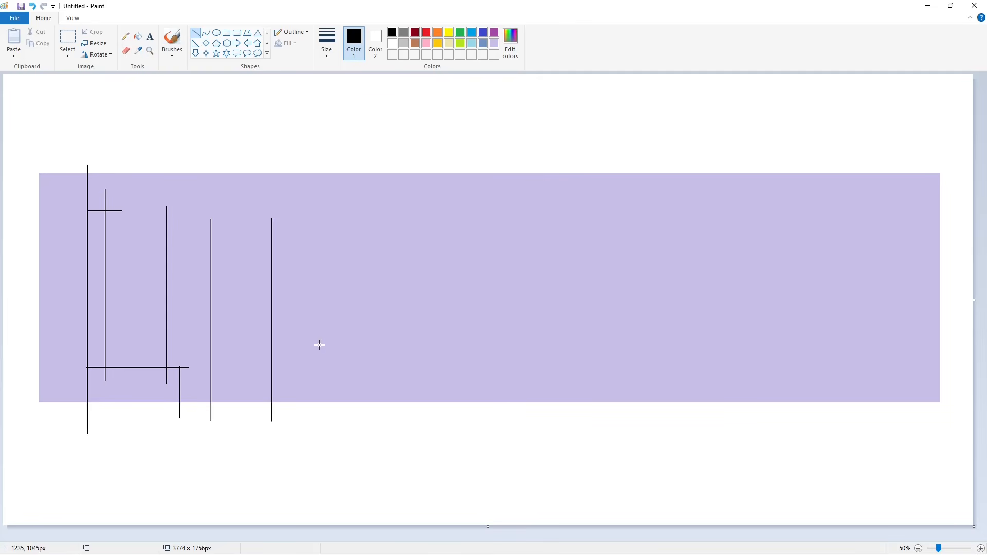
{"action": "left_click", "coordinate": [226, 32]}
{"action": "left_click_drag", "start_coordinate": [287, 367], "coordinate": [250, 430]}
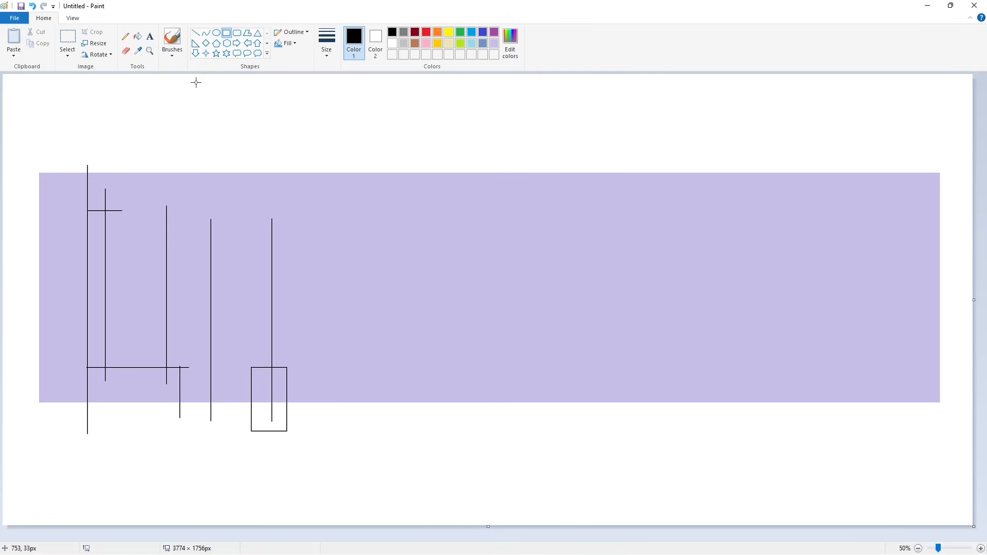
{"action": "left_click", "coordinate": [195, 32]}
{"action": "left_click_drag", "start_coordinate": [319, 209], "coordinate": [320, 411]}
{"action": "key", "text": "ctrl+z"}
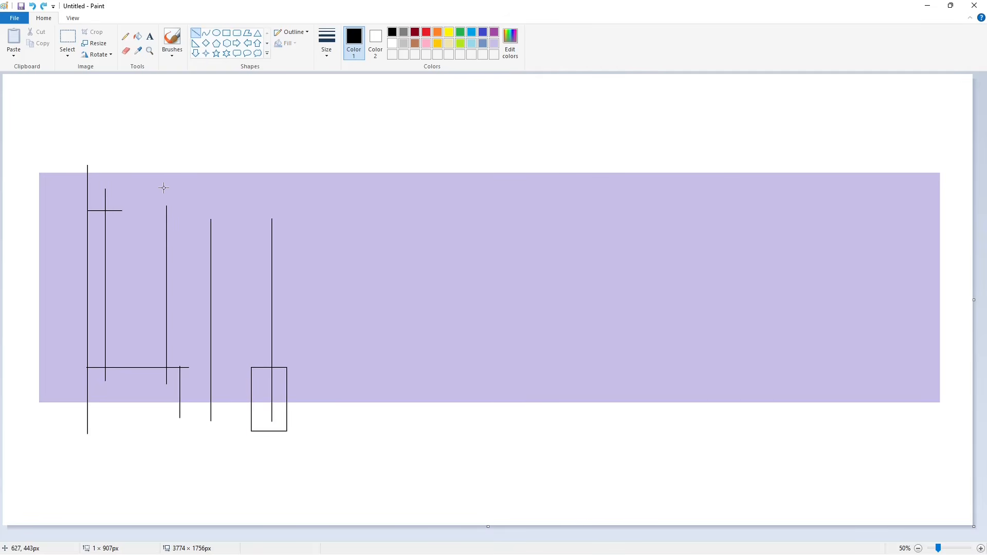
- Draw the m's two adjoining outer arches and the inner arch between the first and second stems with the Curve tool
{"action": "left_click", "coordinate": [205, 32]}
{"action": "mouse_move", "coordinate": [162, 185]}
{"action": "left_mouse_down"}
{"action": "mouse_move", "coordinate": [261, 185]}
{"action": "mouse_move", "coordinate": [225, 161]}
{"action": "left_mouse_up"}
{"action": "left_click", "coordinate": [225, 161]}
{"action": "mouse_move", "coordinate": [166, 227]}
{"action": "left_mouse_down"}
{"action": "mouse_move", "coordinate": [211, 226]}
{"action": "mouse_move", "coordinate": [174, 212]}
{"action": "mouse_move", "coordinate": [204, 210]}
{"action": "mouse_move", "coordinate": [201, 218]}
{"action": "left_mouse_up"}
{"action": "left_click", "coordinate": [260, 207]}
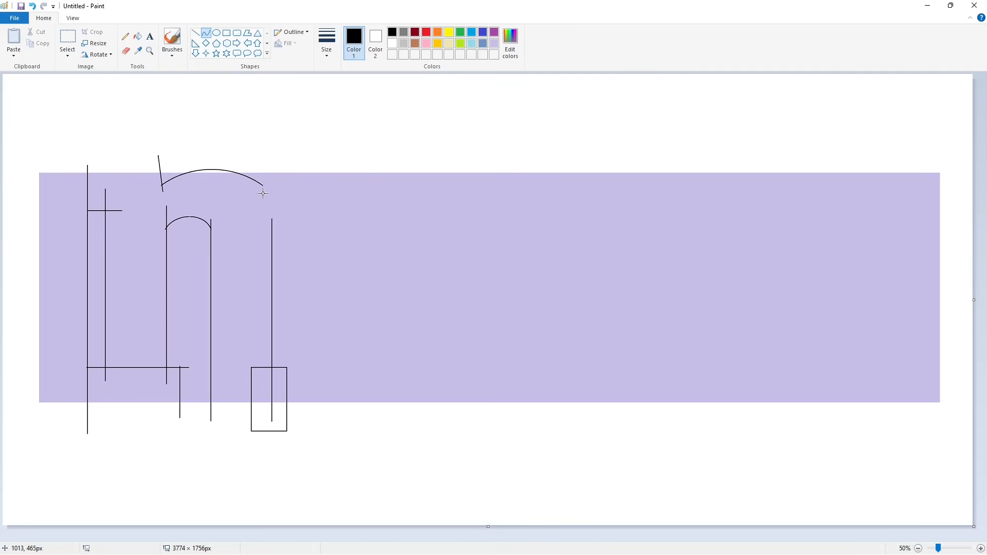
{"action": "mouse_move", "coordinate": [262, 184]}
{"action": "left_mouse_down", "text": "shift"}
{"action": "mouse_move", "coordinate": [379, 217]}
{"action": "mouse_move", "coordinate": [310, 153]}
{"action": "left_mouse_up", "text": "shift"}
{"action": "left_click_drag", "start_coordinate": [362, 170], "coordinate": [375, 170]}
- Draw the third stem's two vertical edges and the inner arch linking it to the second stem
{"action": "left_click_drag", "start_coordinate": [318, 216], "coordinate": [317, 424]}
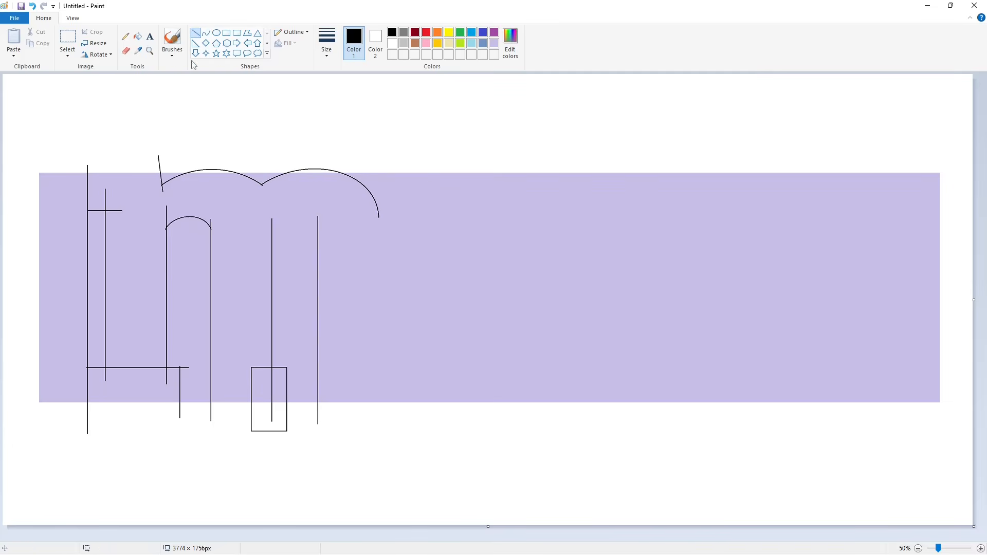
{"action": "left_click_drag", "start_coordinate": [271, 227], "coordinate": [317, 227]}
{"action": "left_click_drag", "start_coordinate": [284, 223], "coordinate": [285, 210]}
{"action": "left_click_drag", "start_coordinate": [306, 215], "coordinate": [312, 211]}
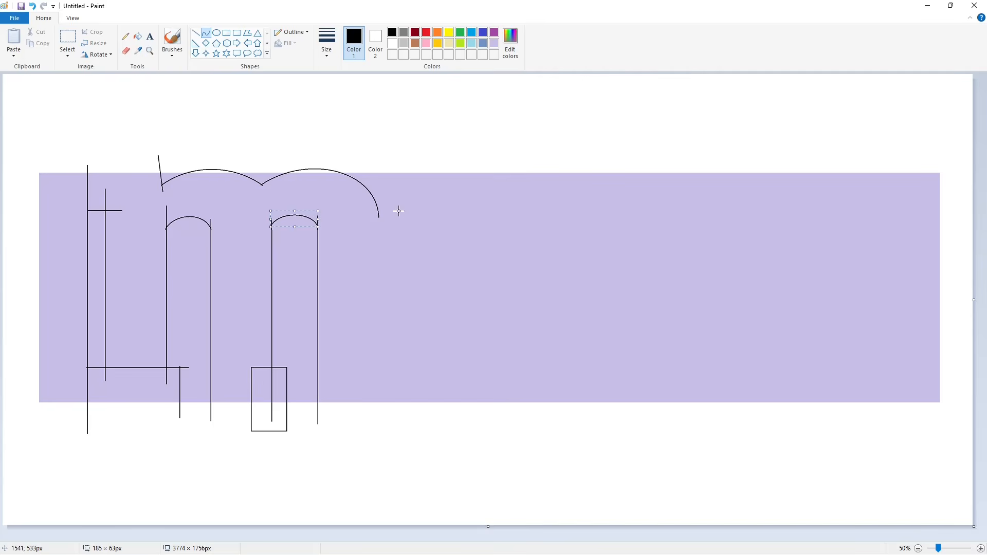
{"action": "left_click", "coordinate": [399, 210]}
{"action": "left_click", "coordinate": [195, 34]}
{"action": "left_click_drag", "start_coordinate": [379, 218], "coordinate": [379, 415]}
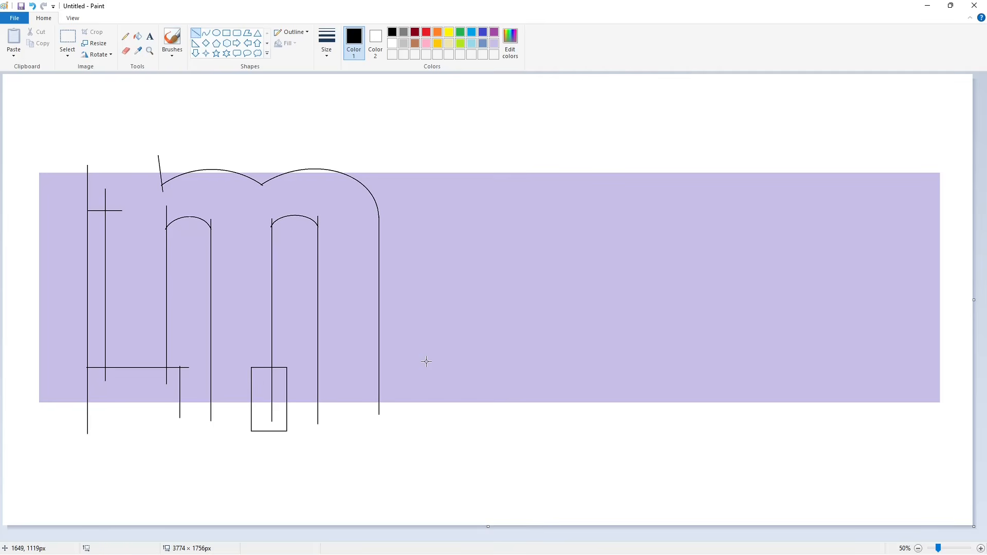
- Fill the enclosed stems, feet and arches of the m with black
{"action": "left_click", "coordinate": [137, 36]}
{"action": "left_click", "coordinate": [155, 183]}
{"action": "left_click", "coordinate": [149, 385]}
{"action": "left_click", "coordinate": [257, 385]}
{"action": "left_click", "coordinate": [279, 384]}
{"action": "left_click", "coordinate": [309, 171]}
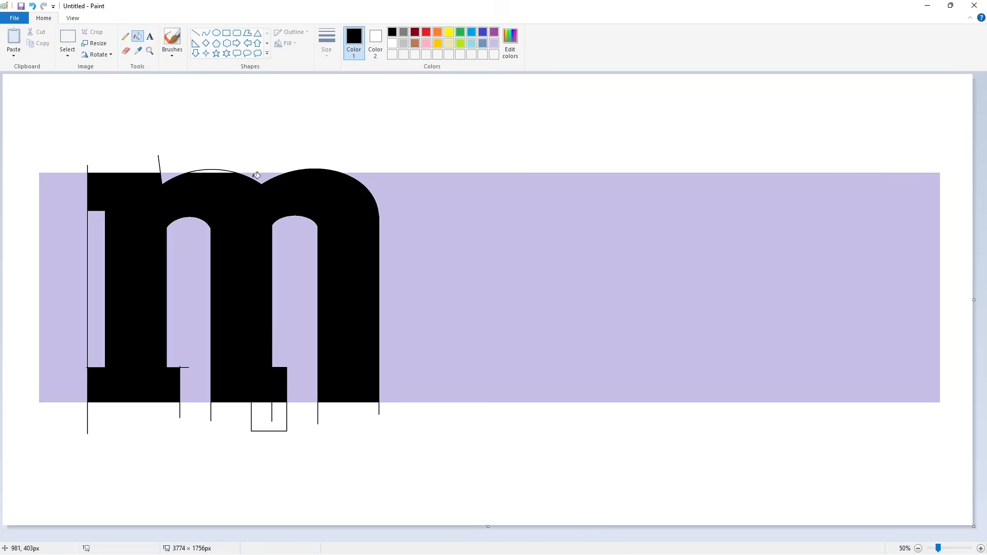
{"action": "left_click", "coordinate": [228, 169]}
{"action": "key", "text": "ctrl+z"}
{"action": "left_click", "coordinate": [215, 171]}
- Fill the gaps between the stems and the lavender areas left of and above the m with white
{"action": "left_click", "coordinate": [392, 43]}
{"action": "left_click", "coordinate": [304, 300]}
{"action": "left_click", "coordinate": [189, 293]}
{"action": "left_click", "coordinate": [96, 277]}
{"action": "left_click", "coordinate": [67, 267]}
{"action": "left_click", "coordinate": [171, 175]}
{"action": "left_click", "coordinate": [258, 175]}
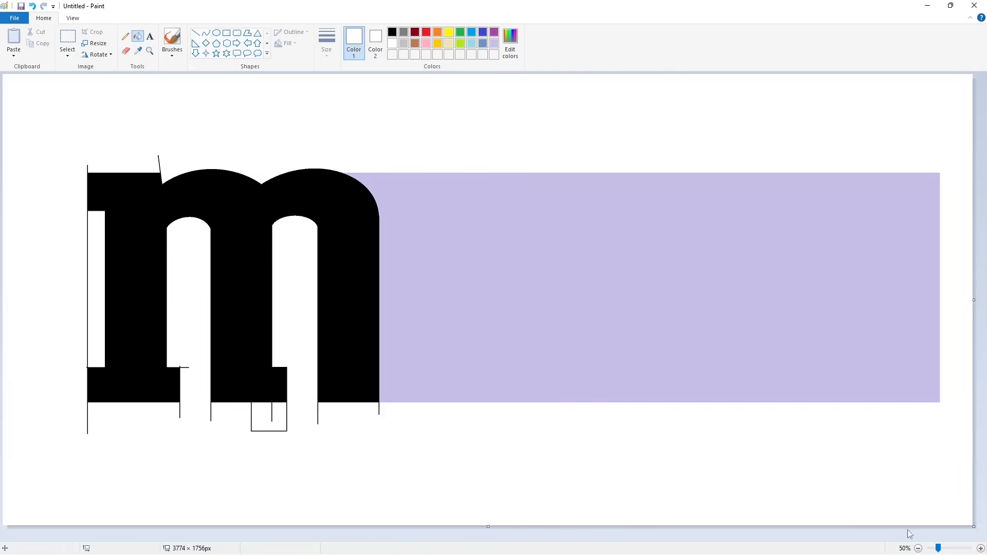
- Draw white lines along the m's edges to separate the overhanging guide lines from the letter
{"action": "left_click", "coordinate": [195, 34]}
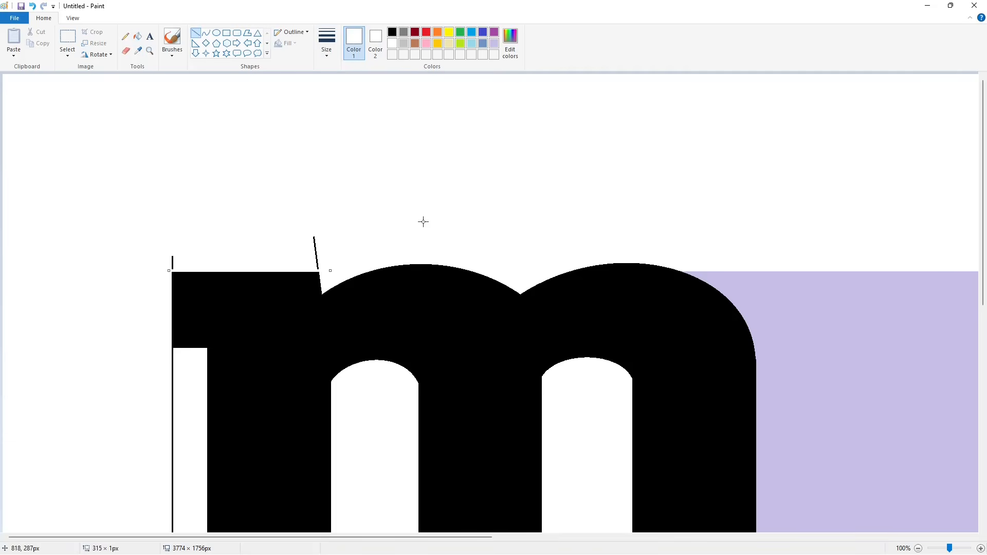
{"action": "scroll", "coordinate": [185, 238], "scroll_direction": "down", "scroll_amount": 3}
{"action": "scroll", "coordinate": [190, 222], "scroll_direction": "down", "scroll_amount": 7}
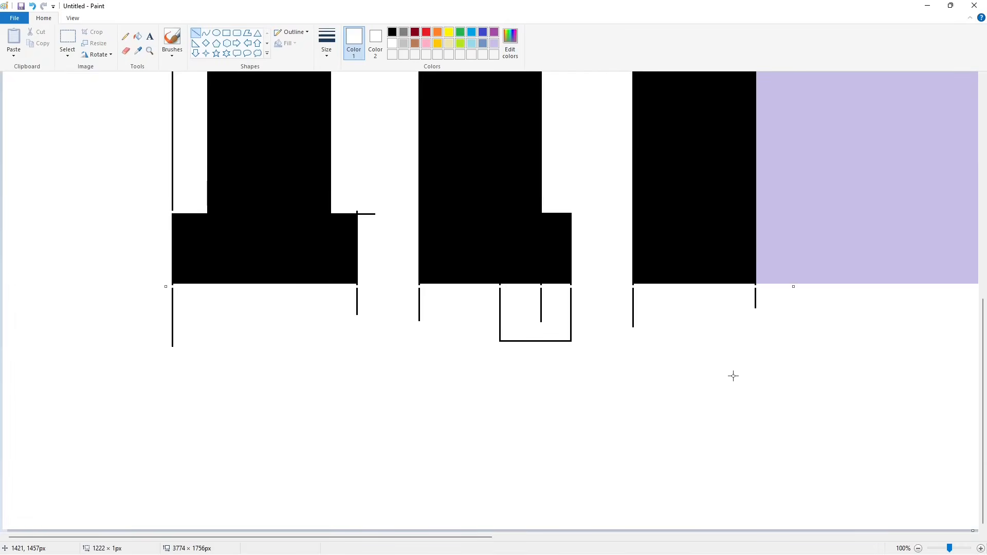
{"action": "left_click", "coordinate": [375, 215]}
{"action": "left_click_drag", "start_coordinate": [362, 203], "coordinate": [361, 250]}
{"action": "left_click", "coordinate": [374, 216]}
- Fill the leftover guide line pieces around the m with white so they disappear
{"action": "left_click", "coordinate": [138, 37]}
{"action": "left_click", "coordinate": [173, 140]}
{"action": "left_click", "coordinate": [173, 316]}
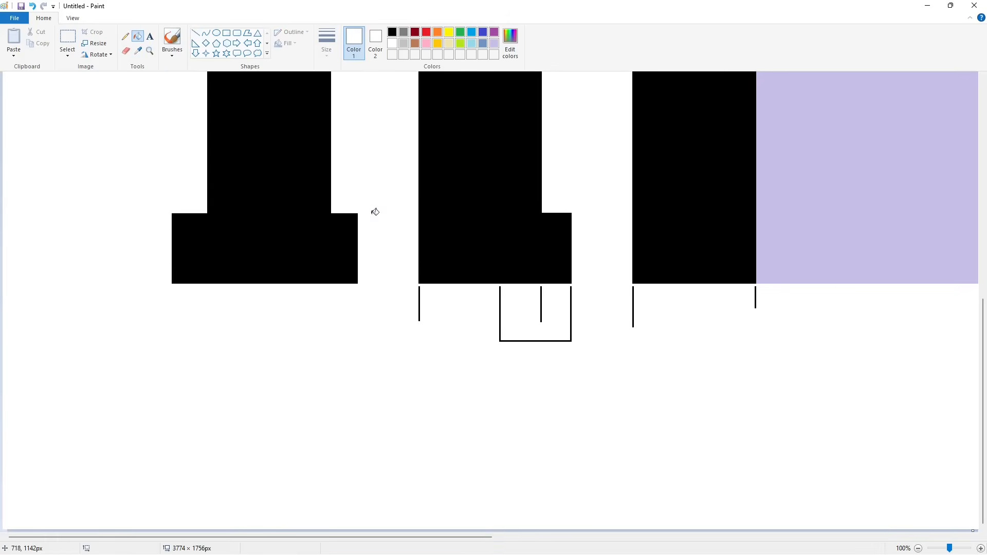
{"action": "left_click", "coordinate": [420, 303]}
{"action": "left_click", "coordinate": [537, 340]}
{"action": "left_click", "coordinate": [541, 309]}
{"action": "left_click", "coordinate": [633, 307]}
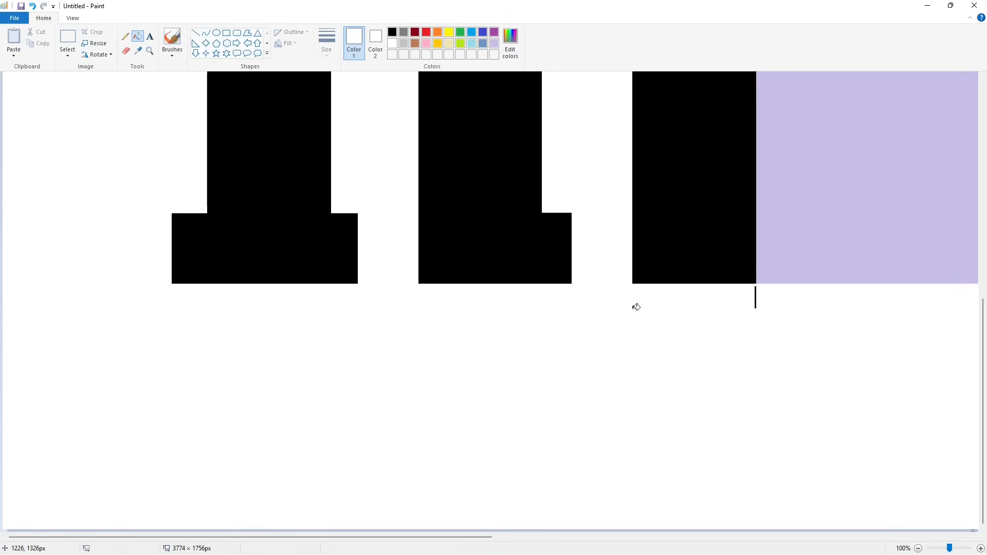
{"action": "scroll", "coordinate": [349, 217], "scroll_direction": "up", "scroll_amount": 7}
{"action": "scroll", "coordinate": [435, 269], "scroll_direction": "down", "scroll_amount": 7}
{"action": "scroll", "coordinate": [802, 449], "scroll_direction": "down", "scroll_amount": 1, "text": "ctrl"}
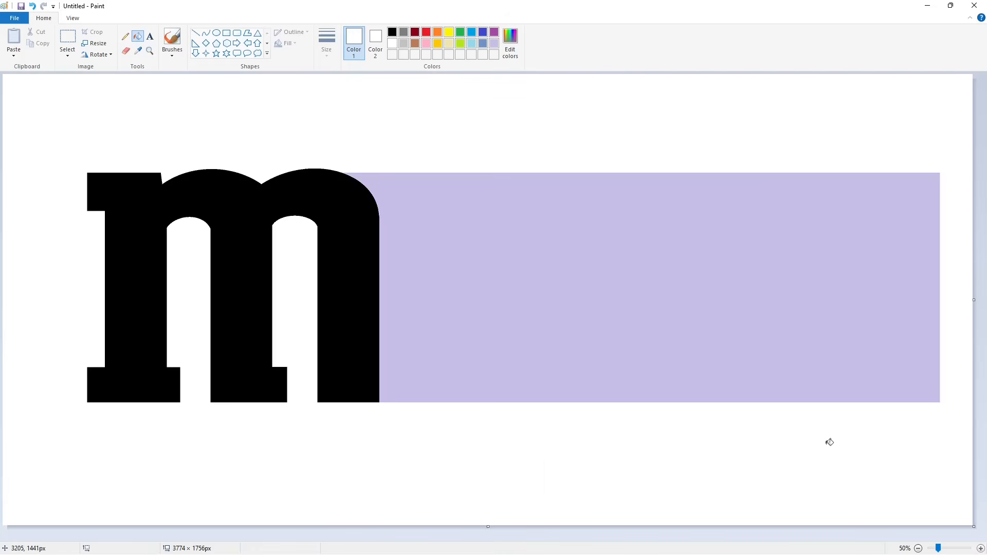
- Draw a small dark red circle outline and place it in the canvas's empty upper-left corner
{"action": "left_click", "coordinate": [216, 33]}
{"action": "left_click", "coordinate": [414, 32]}
{"action": "left_click_drag", "start_coordinate": [72, 216], "coordinate": [100, 244]}
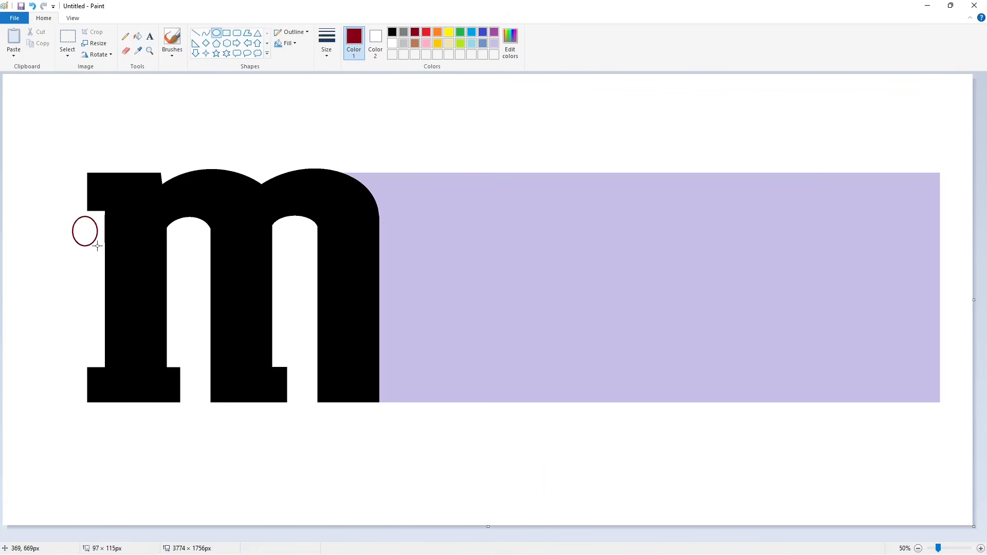
{"action": "left_click", "coordinate": [327, 41]}
{"action": "left_click", "coordinate": [334, 94]}
{"action": "mouse_move", "coordinate": [77, 215]}
{"action": "left_mouse_down"}
{"action": "mouse_move", "coordinate": [102, 240]}
{"action": "mouse_move", "coordinate": [91, 224]}
{"action": "mouse_move", "coordinate": [77, 240]}
{"action": "mouse_move", "coordinate": [37, 110]}
{"action": "left_mouse_up"}
- Copy the dark red circle, paste it over the m and turn on transparent selection
{"action": "left_click", "coordinate": [68, 38]}
{"action": "left_click_drag", "start_coordinate": [3, 76], "coordinate": [184, 260]}
{"action": "key", "text": "ctrl+x"}
{"action": "left_click", "coordinate": [979, 548]}
{"action": "scroll", "coordinate": [725, 467], "scroll_direction": "down", "scroll_amount": 2}
{"action": "key", "text": "ctrl+v"}
{"action": "left_click", "coordinate": [67, 53]}
{"action": "left_click", "coordinate": [93, 149]}
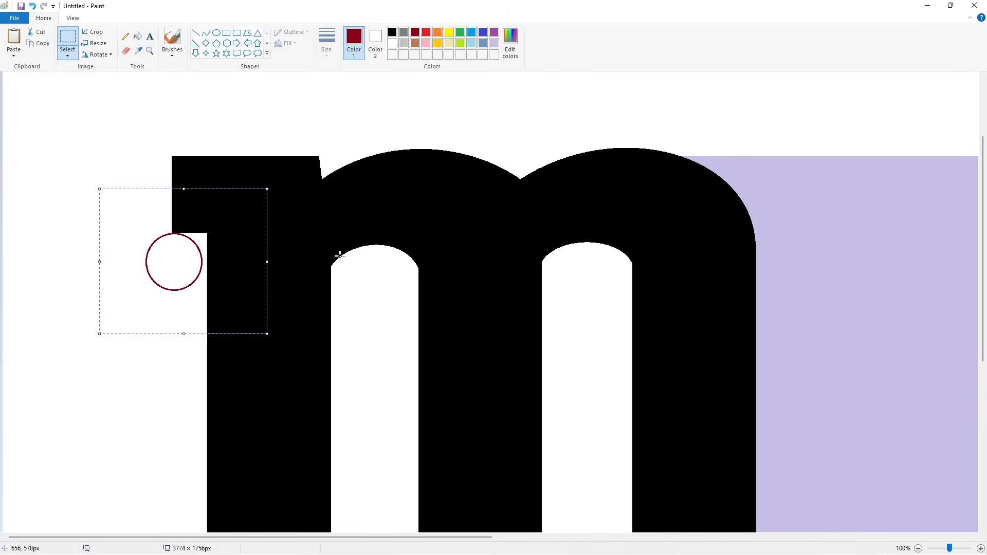
- Position the pasted circle in the corner between the top-left serif and the first stem, touching both
{"action": "key", "text": "Right"}
{"action": "key", "text": "Right"}
{"action": "key", "text": "Right"}
{"action": "key", "text": "Right"}
{"action": "key", "text": "Right"}
{"action": "key", "text": "Right"}
{"action": "key", "text": "Right"}
{"action": "key", "text": "Right"}
{"action": "key", "text": "Right"}
{"action": "left_click", "coordinate": [300, 222]}
- Round the corner beneath the top-left serif by filling it black and recolouring the circle outline white
{"action": "left_click", "coordinate": [138, 36]}
{"action": "left_click", "coordinate": [392, 32]}
{"action": "left_click", "coordinate": [202, 242]}
{"action": "left_click", "coordinate": [391, 43]}
{"action": "left_click", "coordinate": [170, 289]}
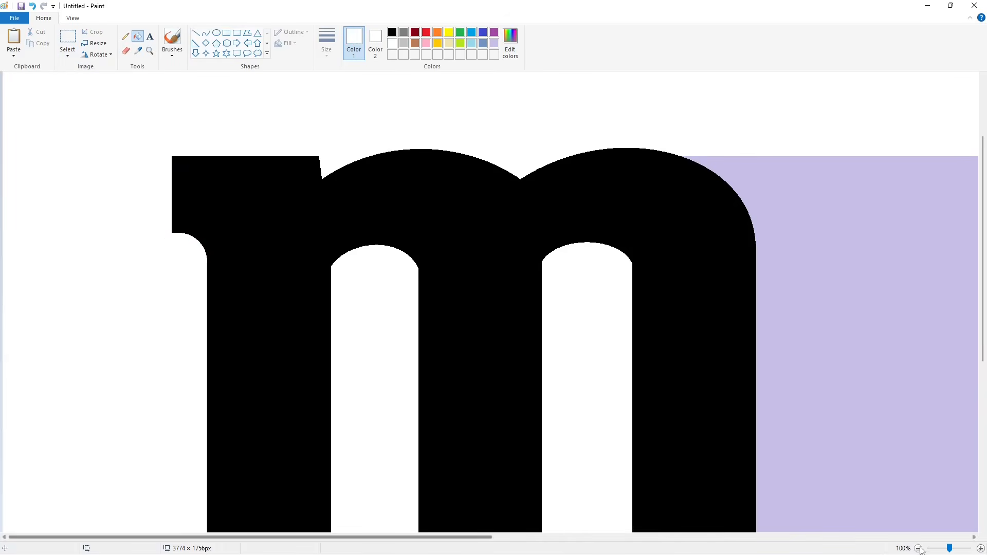
- Paste another circle into the corner between the first stem's left side and its foot, touching both edges
{"action": "left_click", "coordinate": [918, 548]}
{"action": "left_click", "coordinate": [980, 548]}
{"action": "scroll", "coordinate": [737, 451], "scroll_direction": "down", "scroll_amount": 3}
{"action": "key", "text": "ctrl+v"}
{"action": "left_click_drag", "start_coordinate": [54, 129], "coordinate": [156, 262]}
{"action": "key", "text": "Down"}
{"action": "key", "text": "Down"}
{"action": "key", "text": "Down"}
{"action": "key", "text": "Down"}
{"action": "key", "text": "Down"}
{"action": "key", "text": "Down"}
{"action": "key", "text": "Down"}
{"action": "key", "text": "Down"}
{"action": "key", "text": "Down"}
{"action": "key", "text": "Down"}
{"action": "key", "text": "Down"}
{"action": "key", "text": "Down"}
{"action": "key", "text": "Down"}
{"action": "key", "text": "Down"}
{"action": "key", "text": "Down"}
{"action": "left_click", "coordinate": [345, 278]}
- Paste a circle into the corner between the first stem's right side and its foot
{"action": "key", "text": "ctrl+v"}
{"action": "left_click_drag", "start_coordinate": [69, 153], "coordinate": [349, 290]}
{"action": "key", "text": "Left"}
{"action": "key", "text": "Left"}
{"action": "key", "text": "Left"}
{"action": "key", "text": "Down"}
{"action": "key", "text": "Down"}
{"action": "left_click", "coordinate": [520, 287]}
- Paste a circle into the corner between the second stem's right side and its foot, touching both edges
{"action": "key", "text": "ctrl+v"}
{"action": "left_click_drag", "start_coordinate": [89, 157], "coordinate": [583, 293]}
{"action": "key", "text": "Left"}
{"action": "key", "text": "Left"}
{"action": "key", "text": "Left"}
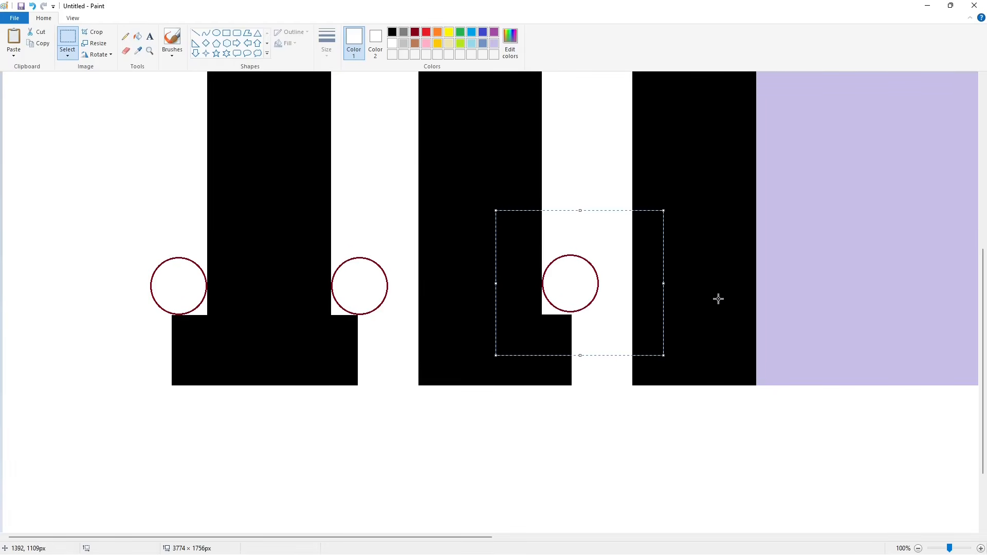
{"action": "key", "text": "Down"}
{"action": "key", "text": "Down"}
{"action": "key", "text": "Down"}
{"action": "key", "text": "Down"}
{"action": "left_click", "coordinate": [718, 299]}
- Fill the three small corner gaps between the lower circles and the feet with black
{"action": "left_click", "coordinate": [137, 36]}
{"action": "left_click", "coordinate": [392, 31]}
{"action": "left_click", "coordinate": [203, 310]}
{"action": "left_click", "coordinate": [335, 310]}
{"action": "left_click", "coordinate": [546, 310]}
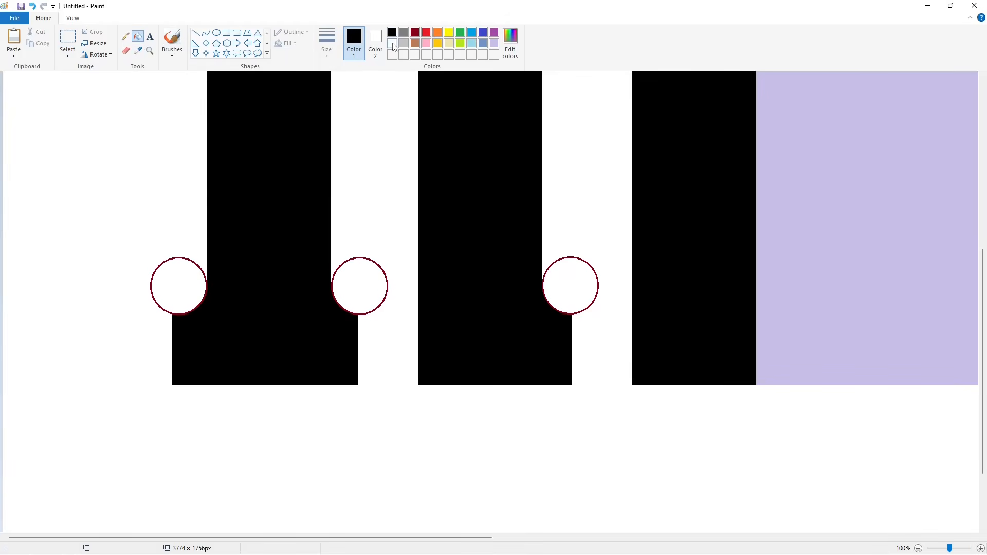
- Recolour the three lower circle outlines white, leaving only rounded corners above the feet
{"action": "left_click", "coordinate": [393, 43]}
{"action": "left_click", "coordinate": [198, 266]}
{"action": "left_click", "coordinate": [380, 266]}
{"action": "left_click", "coordinate": [594, 266]}
{"action": "scroll", "coordinate": [865, 481], "scroll_direction": "down", "scroll_amount": 1, "text": "ctrl"}
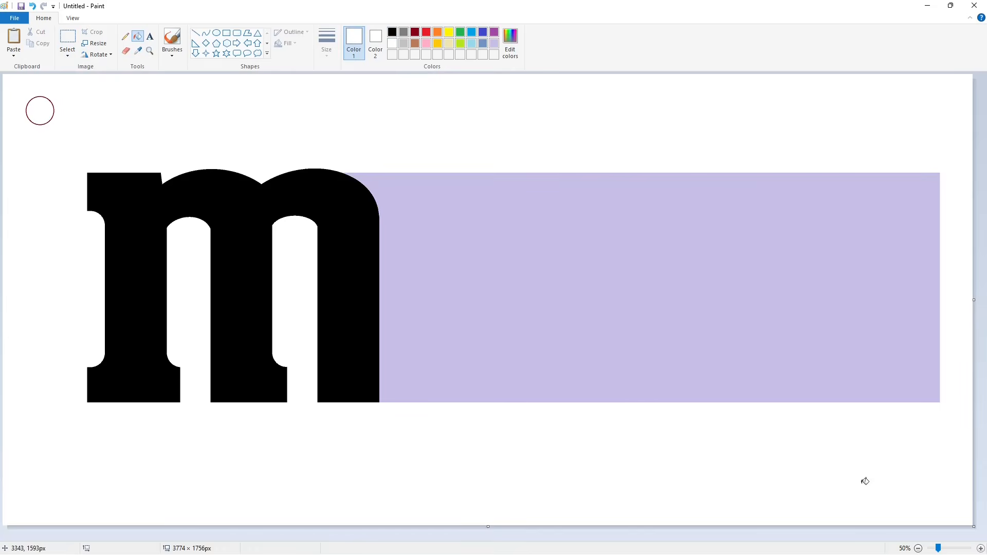
{"action": "left_click", "coordinate": [67, 39]}
{"action": "left_click_drag", "start_coordinate": [55, 154], "coordinate": [430, 478]}
{"action": "left_click_drag", "start_coordinate": [210, 301], "coordinate": [589, 299], "text": "ctrl"}
{"action": "key", "text": "ctrl+z"}
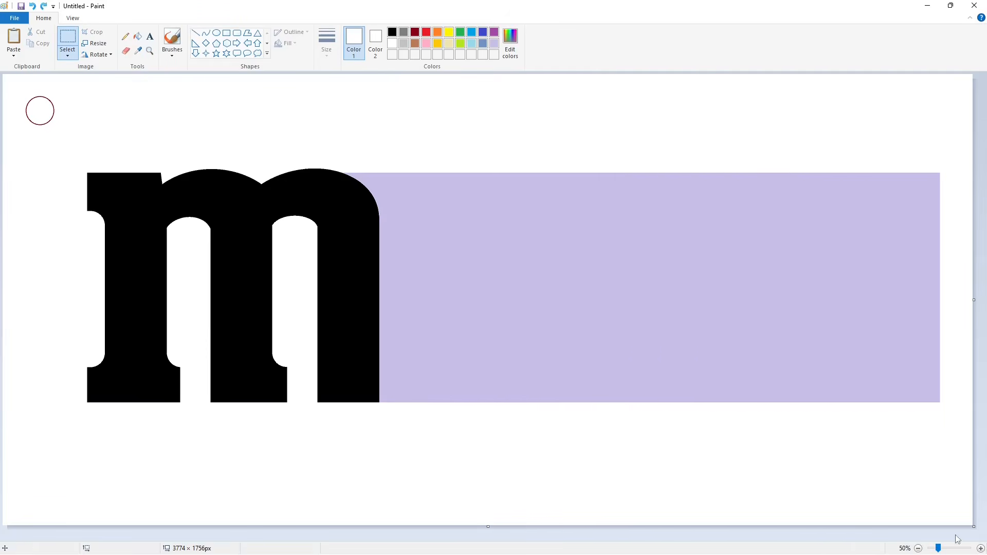
- Draw a white vertical line about 837 px tall along the first stem's left edge, cutting off its left serifs
{"action": "scroll", "coordinate": [584, 317], "scroll_direction": "up", "scroll_amount": 1, "text": "ctrl"}
{"action": "scroll", "coordinate": [583, 317], "scroll_direction": "up", "scroll_amount": 2}
{"action": "left_click", "coordinate": [196, 33]}
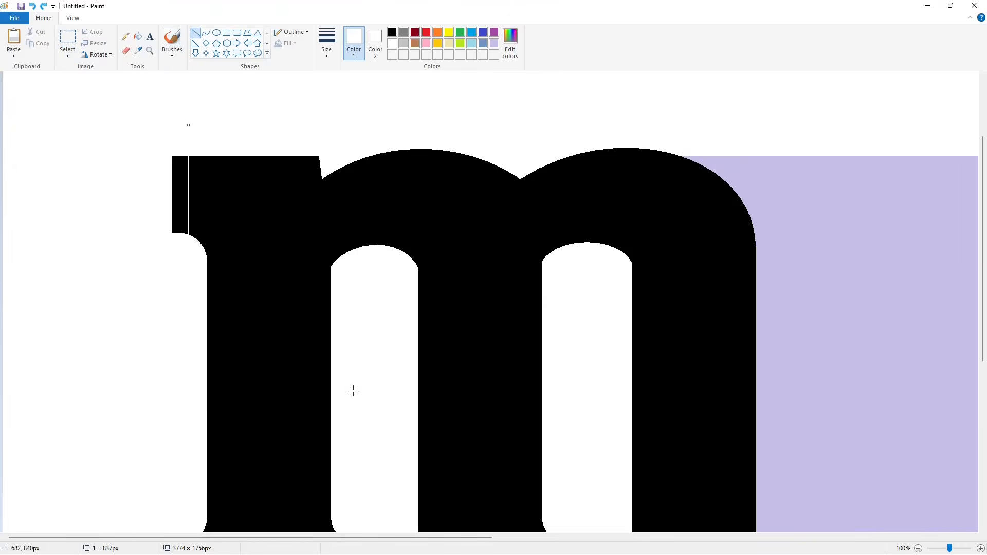
{"action": "key", "text": "Right"}
{"action": "key", "text": "Right"}
{"action": "key", "text": "Right"}
{"action": "key", "text": "Right"}
{"action": "key", "text": "Right"}
{"action": "key", "text": "Right"}
{"action": "key", "text": "Right"}
{"action": "key", "text": "Right"}
{"action": "key", "text": "Right"}
{"action": "key", "text": "Right"}
{"action": "key", "text": "Right"}
{"action": "key", "text": "Right"}
{"action": "key", "text": "Right"}
{"action": "key", "text": "Right"}
{"action": "key", "text": "Right"}
{"action": "key", "text": "Right"}
{"action": "key", "text": "Right"}
{"action": "key", "text": "Right"}
{"action": "key", "text": "Right"}
{"action": "key", "text": "Right"}
{"action": "key", "text": "Right"}
{"action": "key", "text": "Right"}
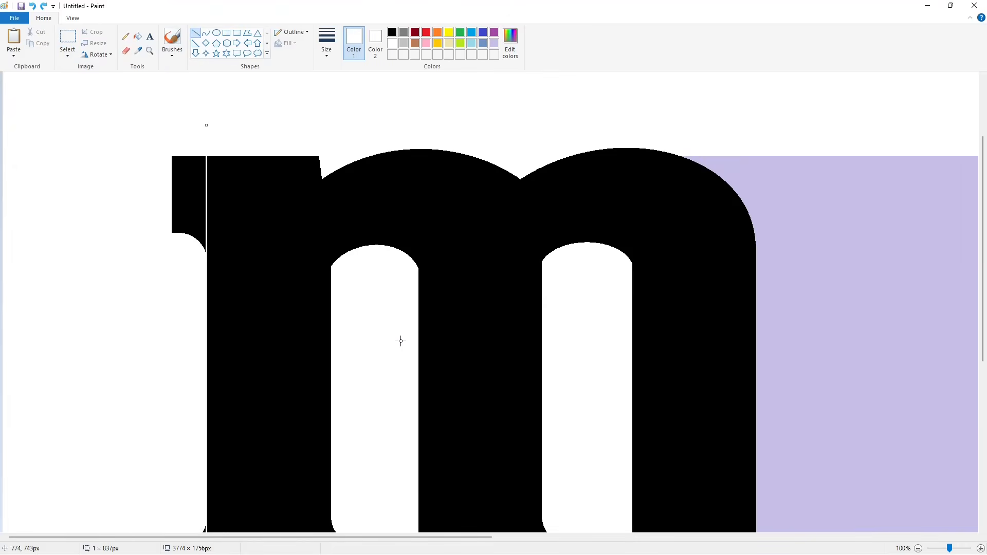
{"action": "scroll", "coordinate": [401, 341], "scroll_direction": "down", "scroll_amount": 3}
{"action": "scroll", "coordinate": [309, 354], "scroll_direction": "up", "scroll_amount": 3}
{"action": "left_click_drag", "start_coordinate": [206, 187], "coordinate": [207, 124]}
{"action": "scroll", "coordinate": [375, 347], "scroll_direction": "down", "scroll_amount": 4}
{"action": "left_click", "coordinate": [374, 347]}
- Fill the cut-off left serif pieces of the m with white
{"action": "left_click", "coordinate": [137, 36]}
{"action": "scroll", "coordinate": [184, 139], "scroll_direction": "up", "scroll_amount": 3}
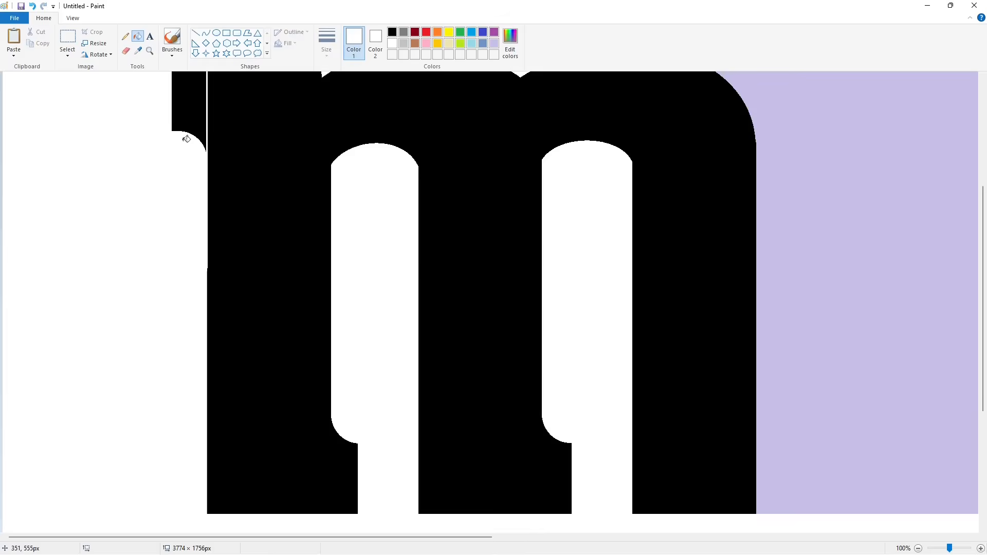
{"action": "left_click", "coordinate": [185, 126]}
- Copy the m without its left serifs and paste a duplicate over the lavender band to its right
{"action": "left_click", "coordinate": [918, 548]}
{"action": "left_click", "coordinate": [68, 37]}
{"action": "mouse_move", "coordinate": [62, 146]}
{"action": "left_mouse_down"}
{"action": "mouse_move", "coordinate": [207, 396]}
{"action": "mouse_move", "coordinate": [399, 446]}
{"action": "left_mouse_up"}
{"action": "key", "text": "ctrl+c"}
{"action": "key", "text": "ctrl+v"}
{"action": "left_click_drag", "start_coordinate": [81, 207], "coordinate": [548, 295]}
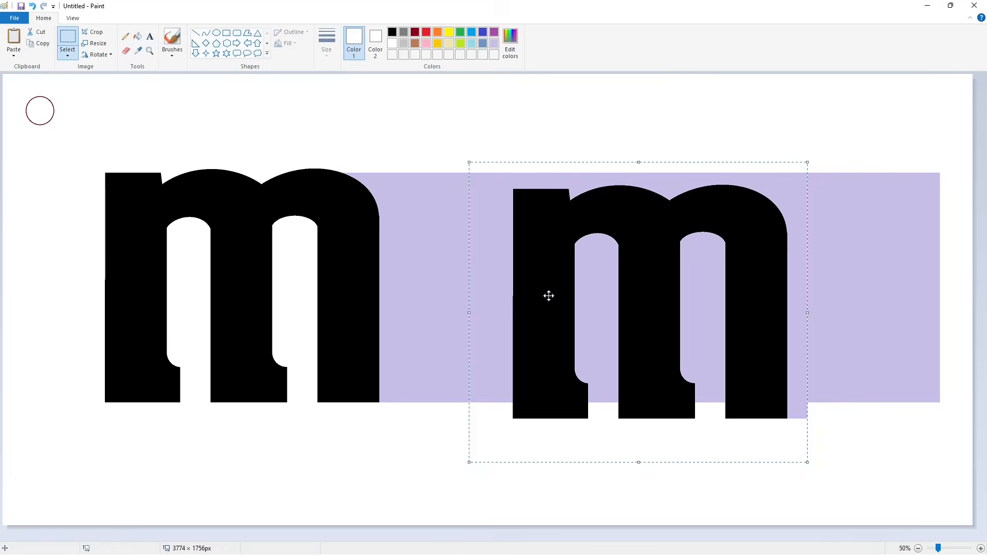
- Undo the pasted duplicate and the serif removal on the original m
{"action": "key", "text": "ctrl+z"}
{"action": "key", "text": "ctrl+z"}
{"action": "key", "text": "ctrl+z"}
{"action": "key", "text": "ctrl+v"}
{"action": "mouse_move", "coordinate": [110, 180]}
{"action": "left_mouse_down"}
{"action": "mouse_move", "coordinate": [564, 260]}
{"action": "mouse_move", "coordinate": [533, 251]}
{"action": "mouse_move", "coordinate": [545, 251]}
{"action": "left_mouse_up"}
{"action": "key", "text": "ctrl+z"}
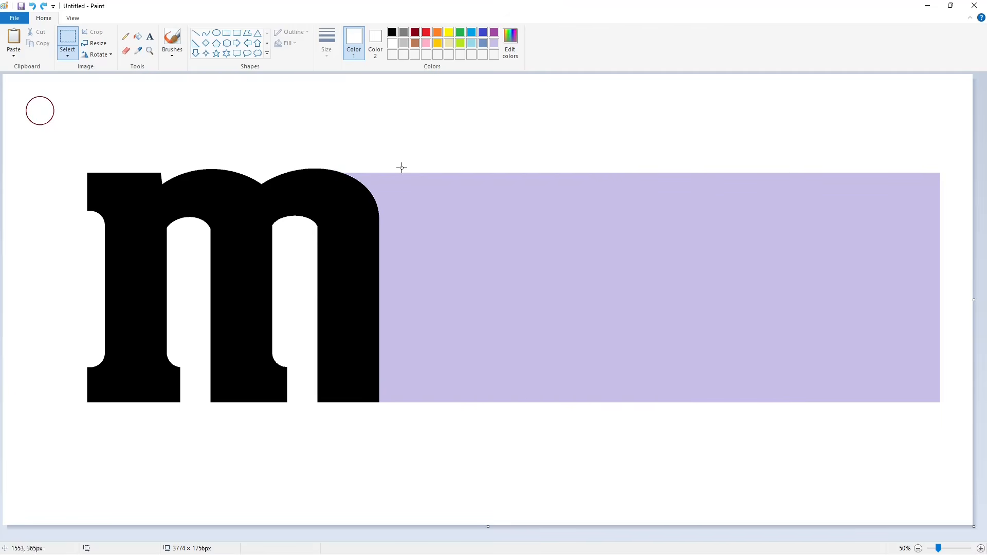
- Mark the second m's position with a small black pencil dot on the lavender band's top edge
{"action": "left_click", "coordinate": [125, 36]}
{"action": "left_click", "coordinate": [391, 32]}
{"action": "left_click", "coordinate": [327, 43]}
{"action": "left_click", "coordinate": [343, 136]}
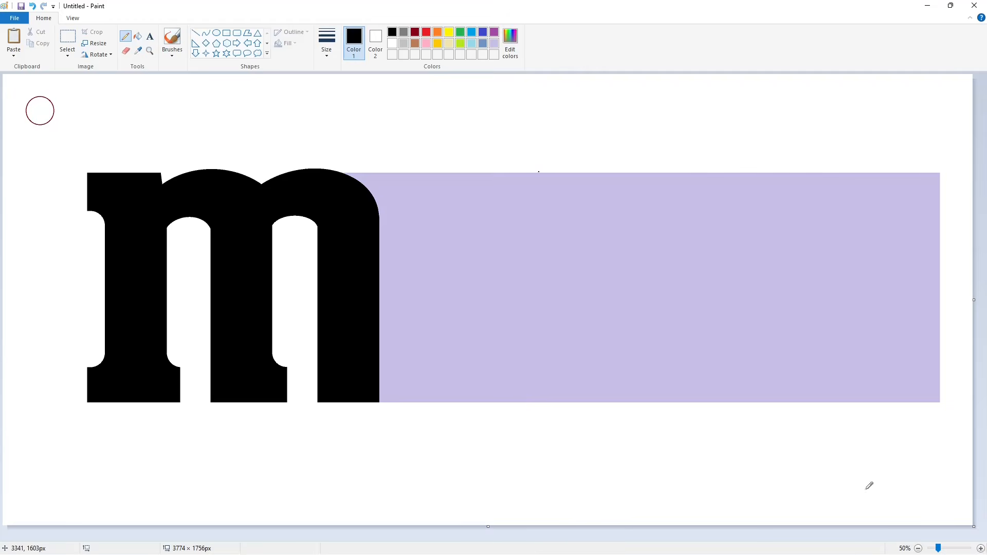
- Paste the copied m without left serifs onto the band, aligning its top notch with the pencil dot
{"action": "left_click", "coordinate": [980, 548]}
{"action": "left_click_drag", "start_coordinate": [463, 536], "coordinate": [771, 536]}
{"action": "key", "text": "ctrl+v"}
{"action": "left_click_drag", "start_coordinate": [87, 208], "coordinate": [372, 279]}
{"action": "left_click", "coordinate": [138, 36]}
{"action": "left_click", "coordinate": [392, 43]}
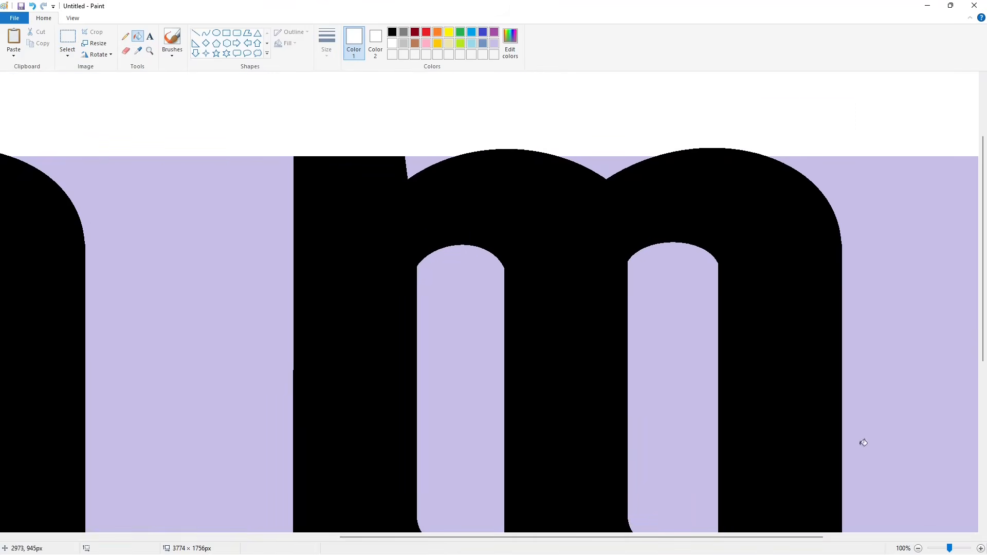
- Draw a black vertical line just left of the second m, extending above and below the lavender band
{"action": "left_click", "coordinate": [918, 547]}
{"action": "left_click", "coordinate": [195, 32]}
{"action": "left_click", "coordinate": [392, 32]}
{"action": "left_click_drag", "start_coordinate": [466, 151], "coordinate": [466, 449]}
{"action": "left_click", "coordinate": [599, 341]}
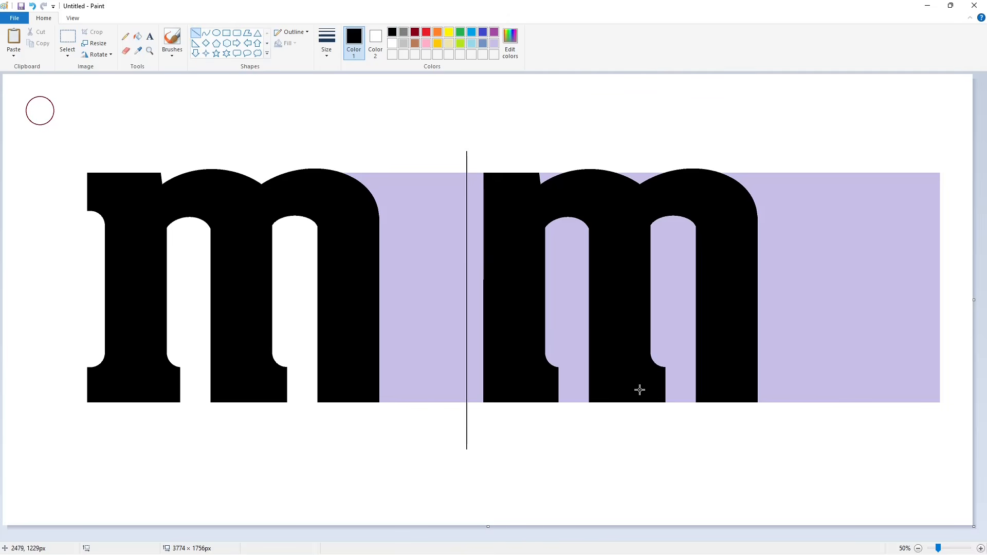
- Fill the lavender strip between the vertical line and the second m's first stem with black
{"action": "left_click", "coordinate": [981, 548]}
{"action": "scroll", "coordinate": [575, 502], "scroll_direction": "down", "scroll_amount": 2}
{"action": "left_click_drag", "start_coordinate": [414, 537], "coordinate": [514, 537]}
{"action": "left_click", "coordinate": [137, 36]}
{"action": "left_click", "coordinate": [445, 206]}
- Fill the lavender between the letters and in the second m's openings with white, and clear the vertical line's protruding ends
{"action": "left_click", "coordinate": [196, 32]}
{"action": "left_click", "coordinate": [392, 43]}
{"action": "scroll", "coordinate": [404, 417], "scroll_direction": "down", "scroll_amount": 4}
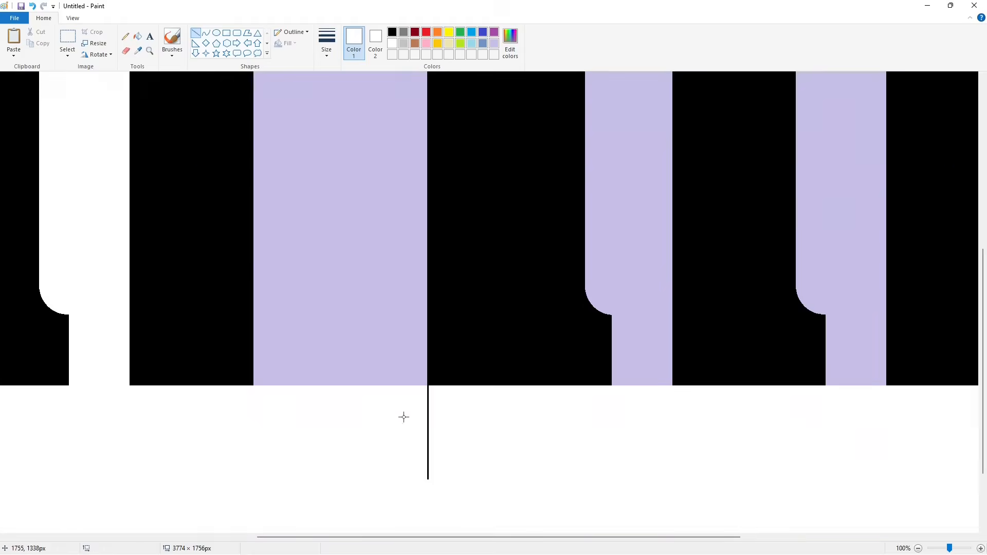
{"action": "left_click", "coordinate": [138, 36]}
{"action": "left_click", "coordinate": [394, 239]}
{"action": "scroll", "coordinate": [439, 290], "scroll_direction": "up", "scroll_amount": 4}
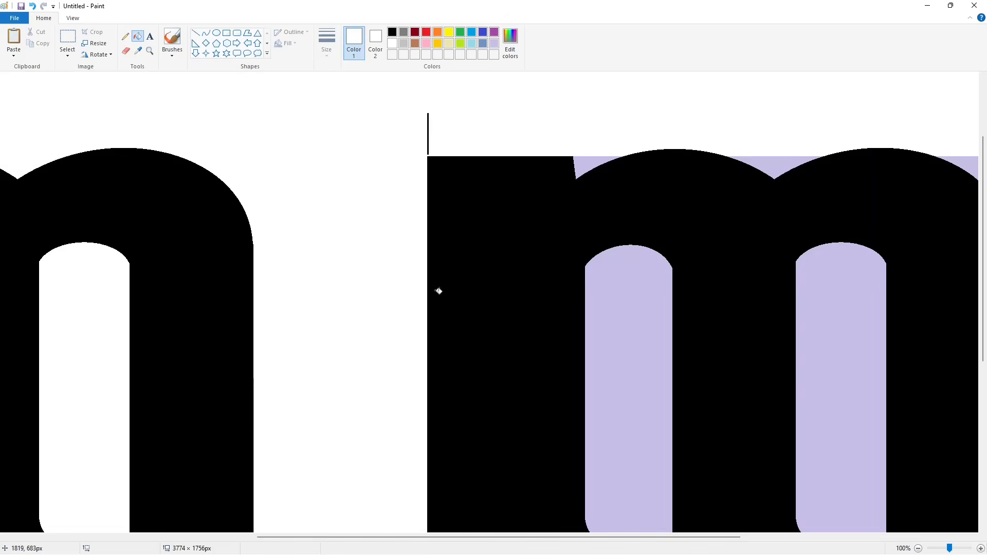
{"action": "left_click", "coordinate": [585, 157]}
{"action": "scroll", "coordinate": [810, 339], "scroll_direction": "down", "scroll_amount": 3}
{"action": "left_click", "coordinate": [918, 548]}
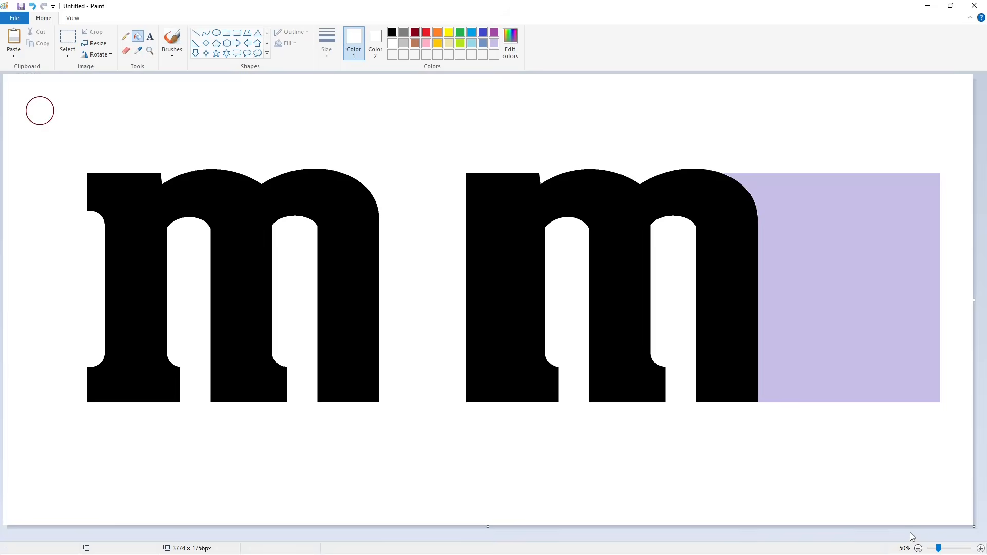
- Recolour both m letters purple
{"action": "left_click", "coordinate": [494, 32]}
{"action": "left_click", "coordinate": [133, 257]}
{"action": "left_click", "coordinate": [502, 232]}
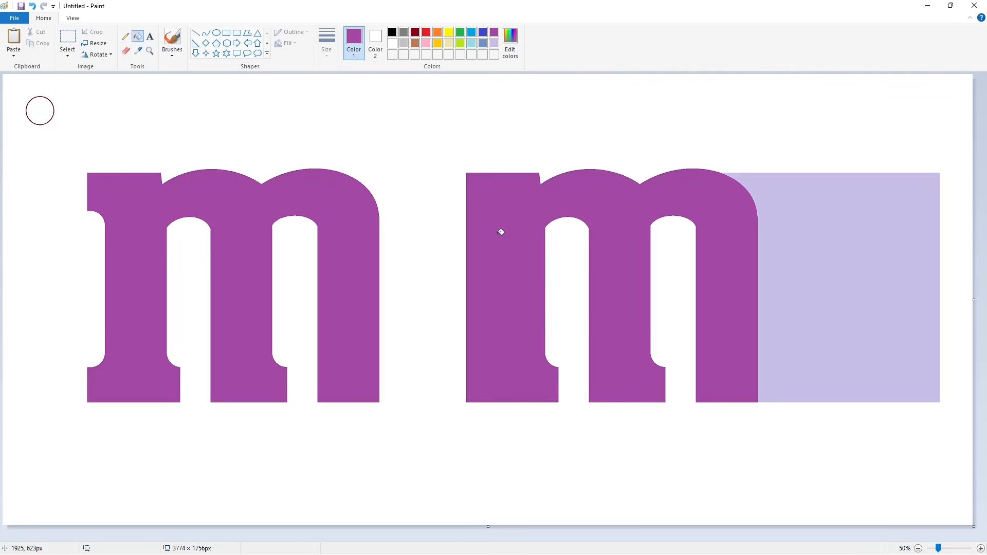
- Draw the outline of an ampersand's upper bowl between the two letters with thinner black curves
{"action": "left_click", "coordinate": [205, 32]}
{"action": "left_click", "coordinate": [326, 41]}
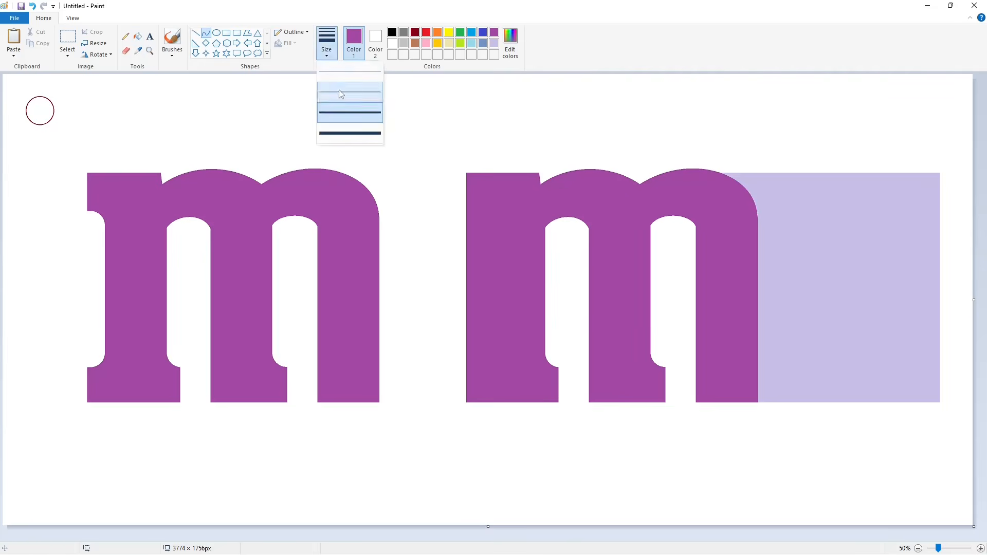
{"action": "left_click", "coordinate": [349, 97]}
{"action": "left_click", "coordinate": [392, 31]}
{"action": "mouse_move", "coordinate": [396, 278]}
{"action": "left_mouse_down"}
{"action": "mouse_move", "coordinate": [425, 211]}
{"action": "mouse_move", "coordinate": [384, 210]}
{"action": "left_mouse_up"}
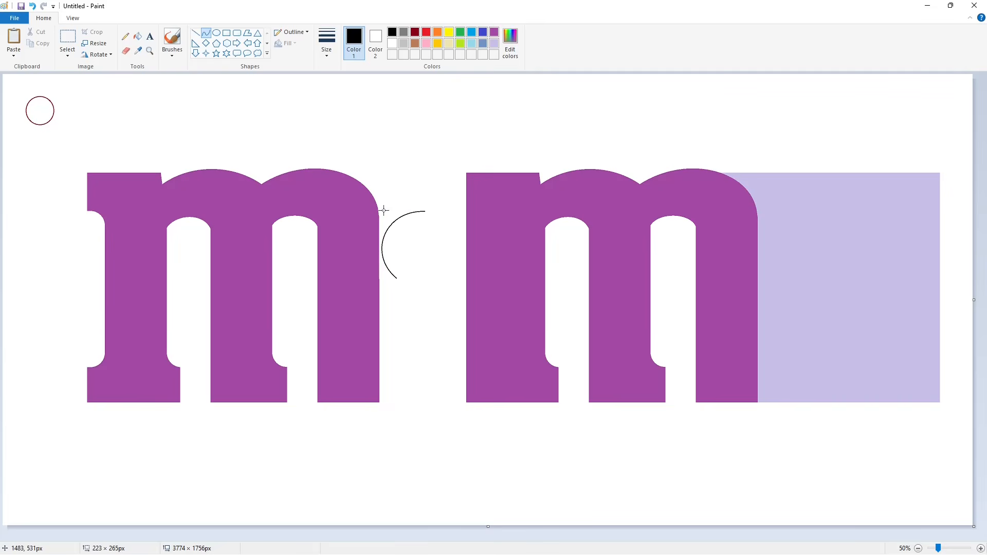
{"action": "left_click_drag", "start_coordinate": [443, 281], "coordinate": [493, 252]}
- Draw the left curve of the ampersand's lower bowl, overlapping the first m's last stem
{"action": "left_click_drag", "start_coordinate": [396, 279], "coordinate": [413, 358]}
{"action": "left_click_drag", "start_coordinate": [391, 309], "coordinate": [367, 298]}
{"action": "left_click", "coordinate": [366, 353]}
- Recolour the second m lavender
{"action": "left_click", "coordinate": [137, 36]}
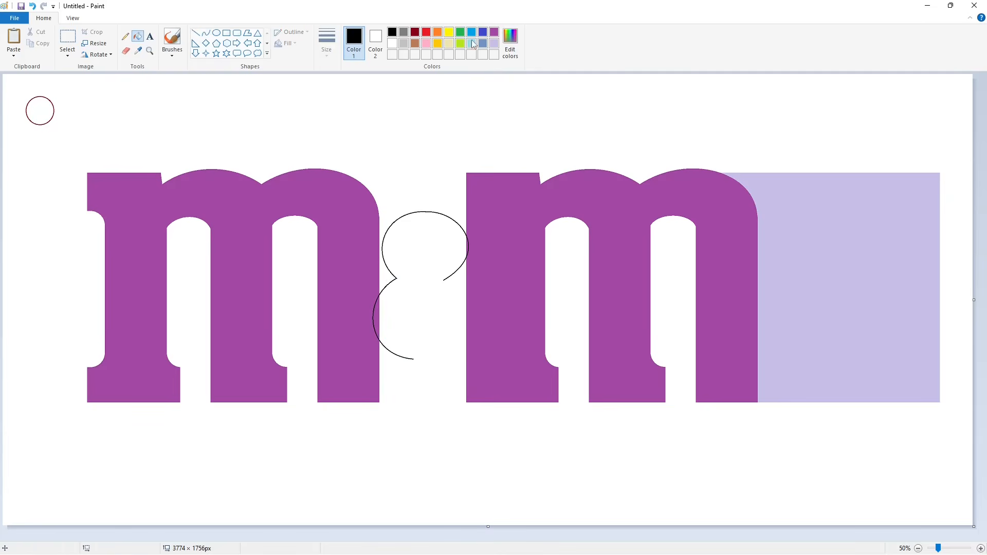
{"action": "left_click", "coordinate": [494, 43]}
{"action": "left_click", "coordinate": [511, 283]}
- Draw a black curve from the ampersand's lower bowl, sweeping up and right over the second m
{"action": "left_click", "coordinate": [206, 33]}
{"action": "left_click", "coordinate": [392, 32]}
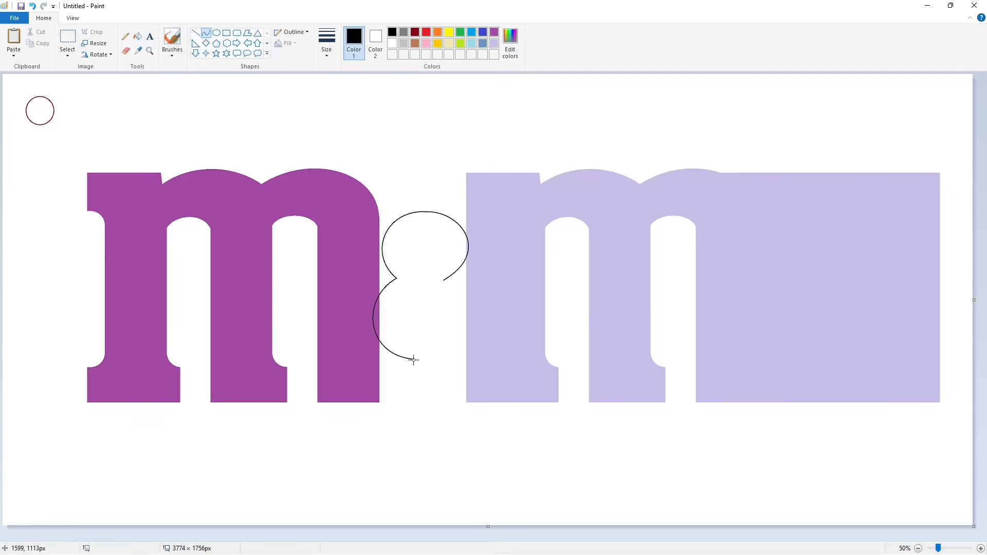
{"action": "left_click_drag", "start_coordinate": [412, 359], "coordinate": [500, 309]}
{"action": "left_click_drag", "start_coordinate": [449, 361], "coordinate": [476, 343]}
{"action": "left_click", "coordinate": [474, 346]}
{"action": "left_click", "coordinate": [504, 343]}
- Draw a teardrop-shaped opening inside the ampersand's upper bowl with curves
{"action": "left_click_drag", "start_coordinate": [426, 236], "coordinate": [427, 231]}
{"action": "left_click_drag", "start_coordinate": [426, 254], "coordinate": [447, 256]}
{"action": "left_click_drag", "start_coordinate": [447, 256], "coordinate": [405, 251]}
- Draw the ampersand's lower diagonal edge as a straight line and the curved opening inside its lower bowl
{"action": "left_click", "coordinate": [196, 33]}
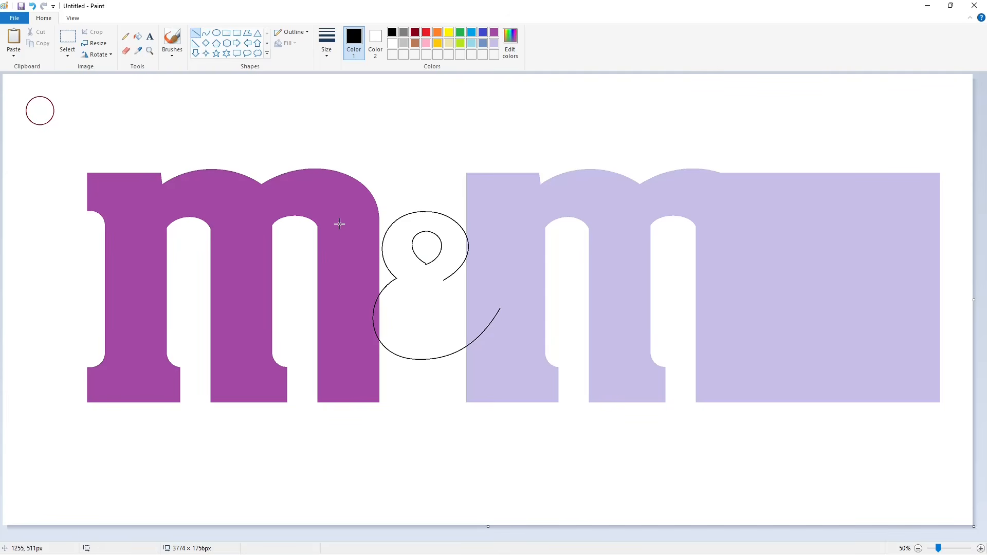
{"action": "left_click_drag", "start_coordinate": [410, 292], "coordinate": [476, 353]}
{"action": "left_click", "coordinate": [206, 32]}
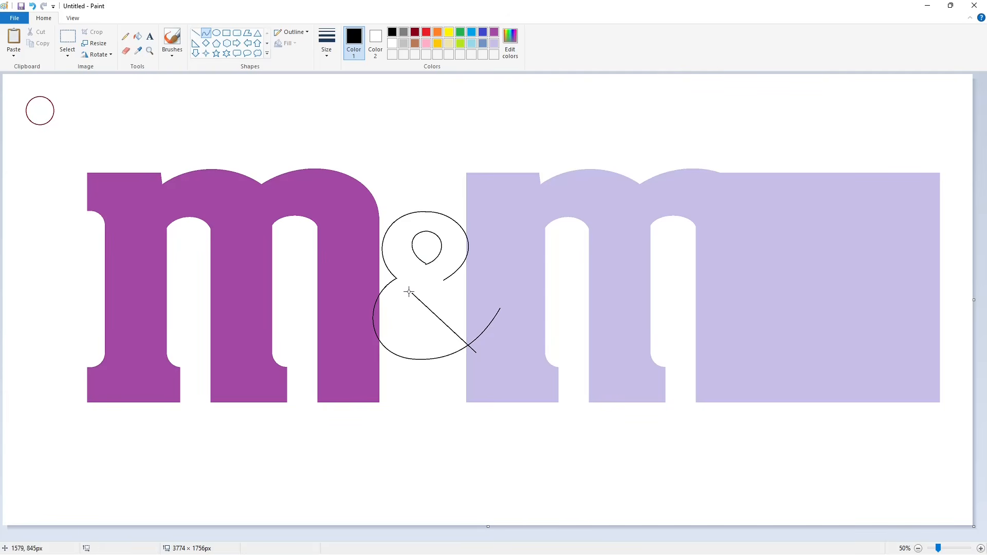
{"action": "key", "text": "ctrl+z"}
{"action": "left_click_drag", "start_coordinate": [420, 310], "coordinate": [390, 313]}
{"action": "left_click_drag", "start_coordinate": [392, 316], "coordinate": [410, 354]}
{"action": "left_click", "coordinate": [507, 340]}
{"action": "left_click", "coordinate": [195, 32]}
{"action": "left_click_drag", "start_coordinate": [440, 278], "coordinate": [484, 323]}
{"action": "key", "text": "ctrl+z"}
- Draw the ampersand's upper diagonal edge ending in a curve, and outline its two right serifs with straight lines
{"action": "left_click", "coordinate": [206, 32]}
{"action": "mouse_move", "coordinate": [443, 280]}
{"action": "left_mouse_down"}
{"action": "mouse_move", "coordinate": [509, 334]}
{"action": "mouse_move", "coordinate": [495, 333]}
{"action": "left_mouse_up"}
{"action": "left_click", "coordinate": [494, 333]}
{"action": "left_click", "coordinate": [589, 318]}
{"action": "left_click", "coordinate": [195, 33]}
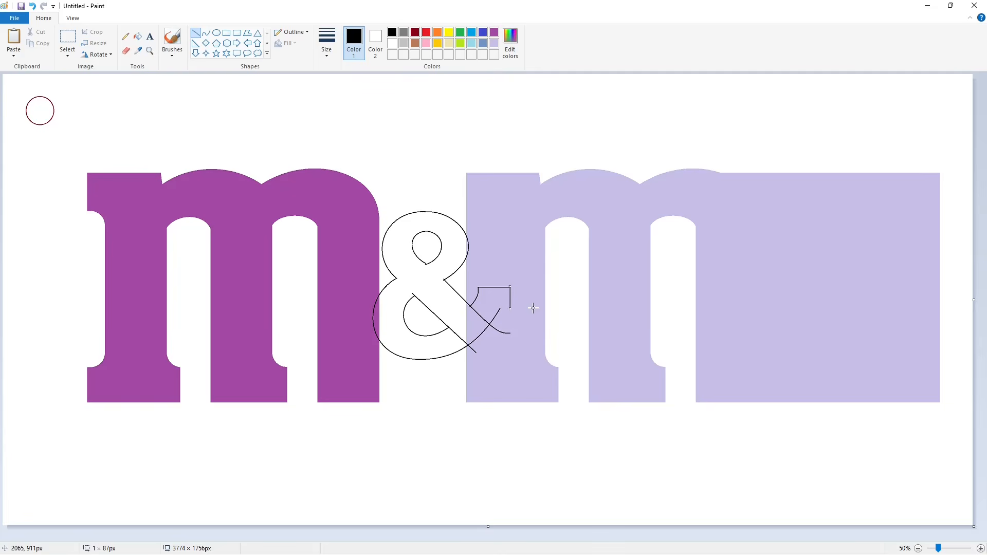
{"action": "left_click_drag", "start_coordinate": [509, 309], "coordinate": [510, 358]}
- Fill all sections of the ampersand with black, including the parts overlapping both letters
{"action": "left_click", "coordinate": [138, 36]}
{"action": "left_click", "coordinate": [440, 287]}
{"action": "left_click", "coordinate": [490, 297]}
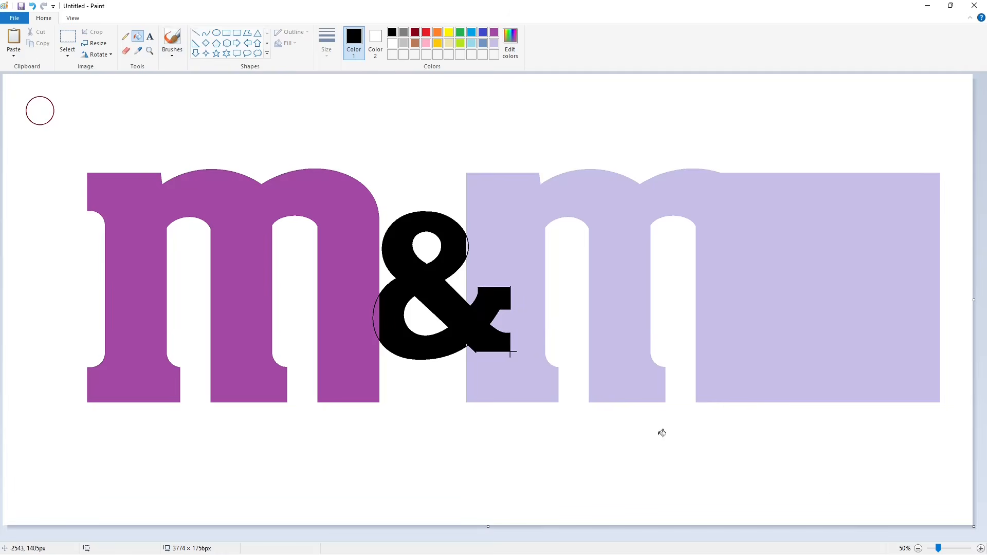
{"action": "left_click", "coordinate": [980, 548]}
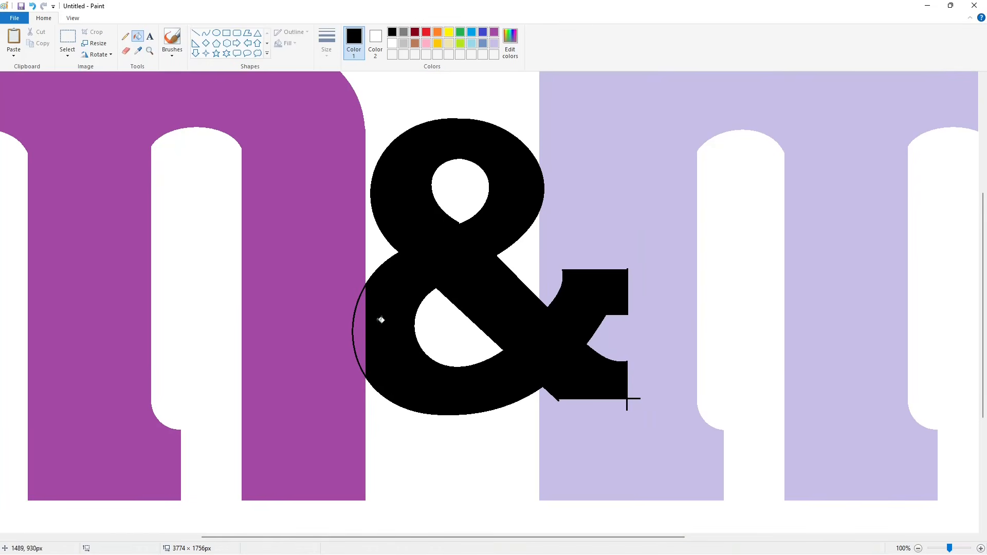
{"action": "left_click", "coordinate": [359, 329]}
- Touch up the ampersand, covering the stray black line ends around its right serifs with lavender lines
{"action": "left_click", "coordinate": [195, 33]}
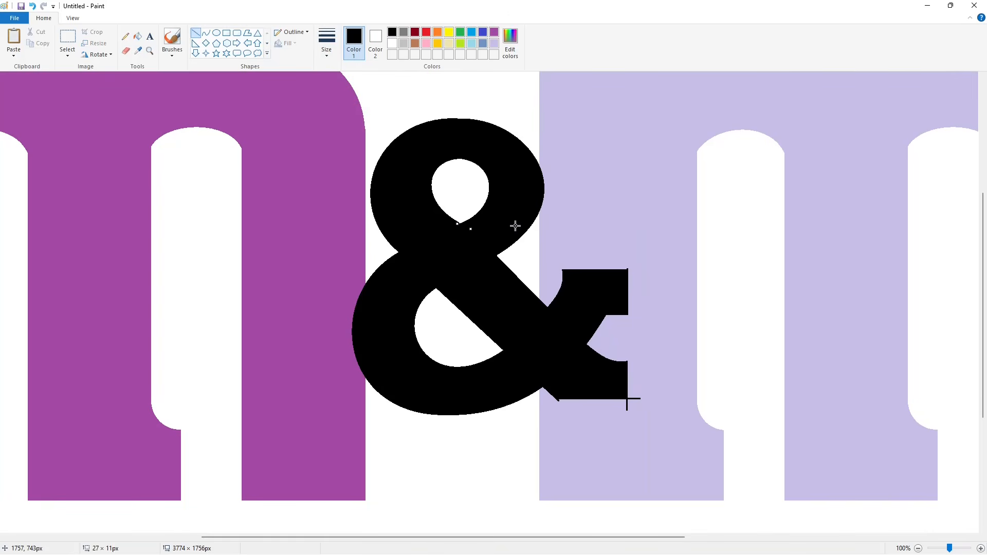
{"action": "left_click", "coordinate": [651, 343]}
{"action": "left_click_drag", "start_coordinate": [557, 401], "coordinate": [632, 403]}
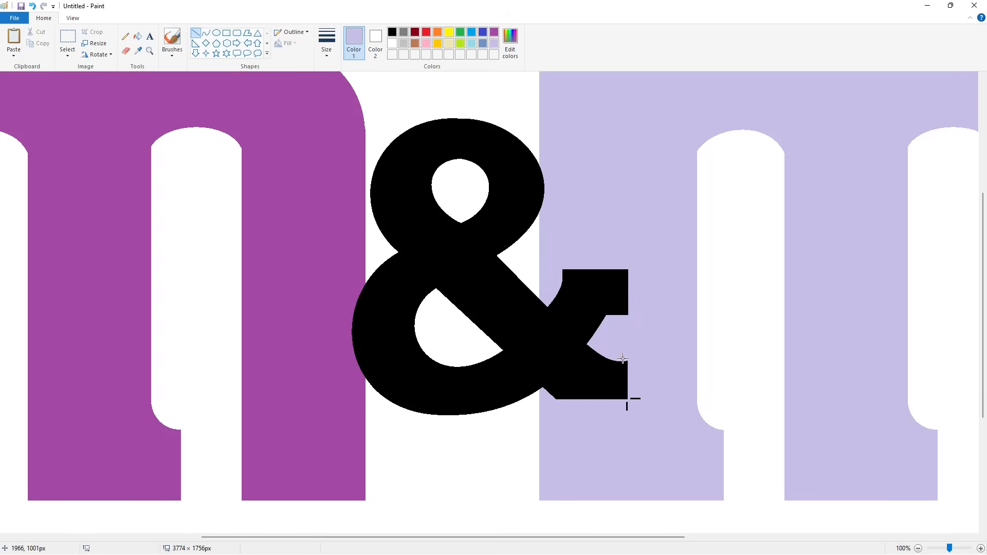
{"action": "left_click_drag", "start_coordinate": [630, 398], "coordinate": [640, 398]}
{"action": "scroll", "coordinate": [630, 398], "scroll_direction": "down", "scroll_amount": 2}
{"action": "scroll", "coordinate": [627, 303], "scroll_direction": "up", "scroll_amount": 1}
{"action": "left_click_drag", "start_coordinate": [627, 298], "coordinate": [626, 309]}
{"action": "left_click", "coordinate": [735, 372]}
{"action": "scroll", "coordinate": [736, 372], "scroll_direction": "up", "scroll_amount": 2}
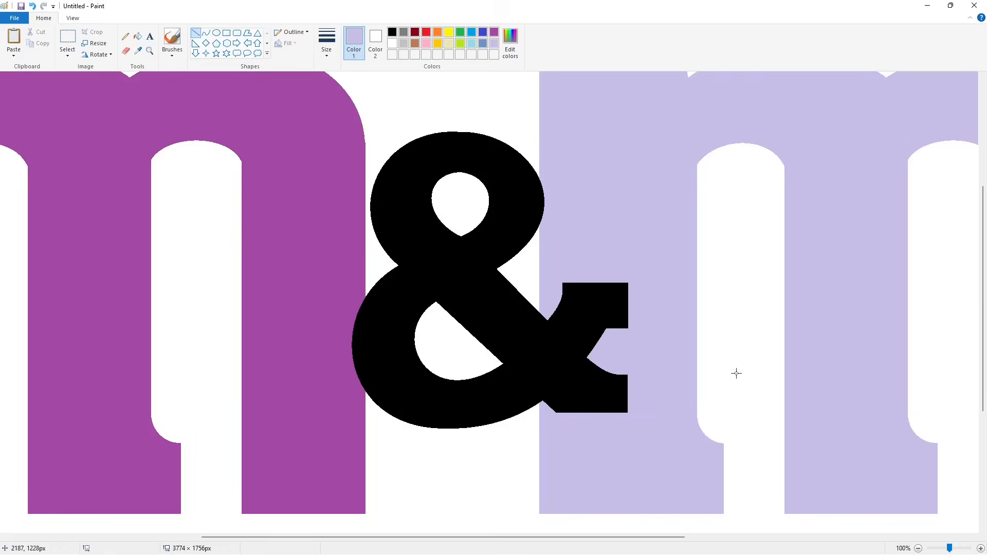
{"action": "scroll", "coordinate": [736, 372], "scroll_direction": "down", "scroll_amount": 1}
- Recolour the first m lavender
{"action": "left_click", "coordinate": [918, 549]}
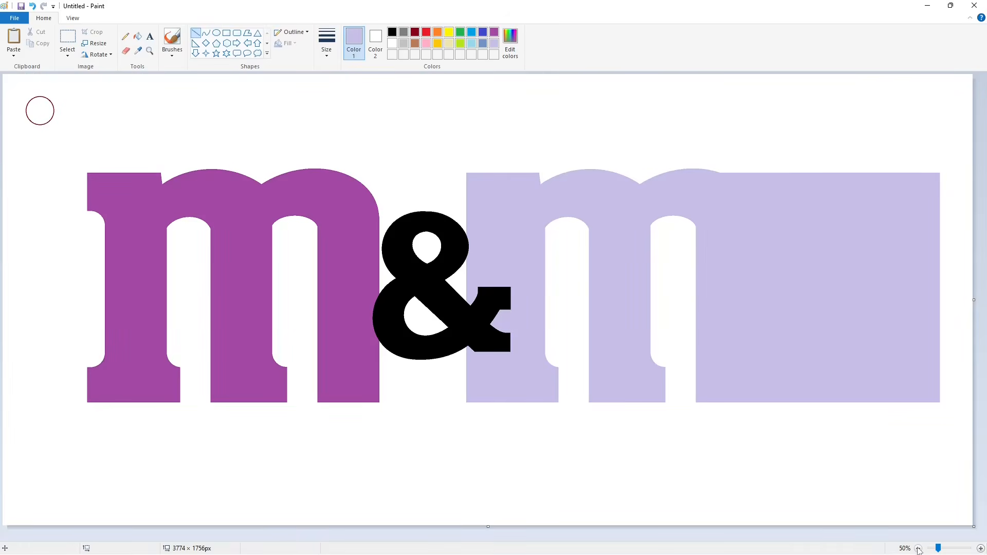
{"action": "left_click", "coordinate": [138, 35]}
{"action": "left_click", "coordinate": [350, 216]}
- Draw a black curve on the first m's last stem, following the ampersand's upper bowl at a small gap
{"action": "left_click", "coordinate": [205, 33]}
{"action": "left_click", "coordinate": [391, 32]}
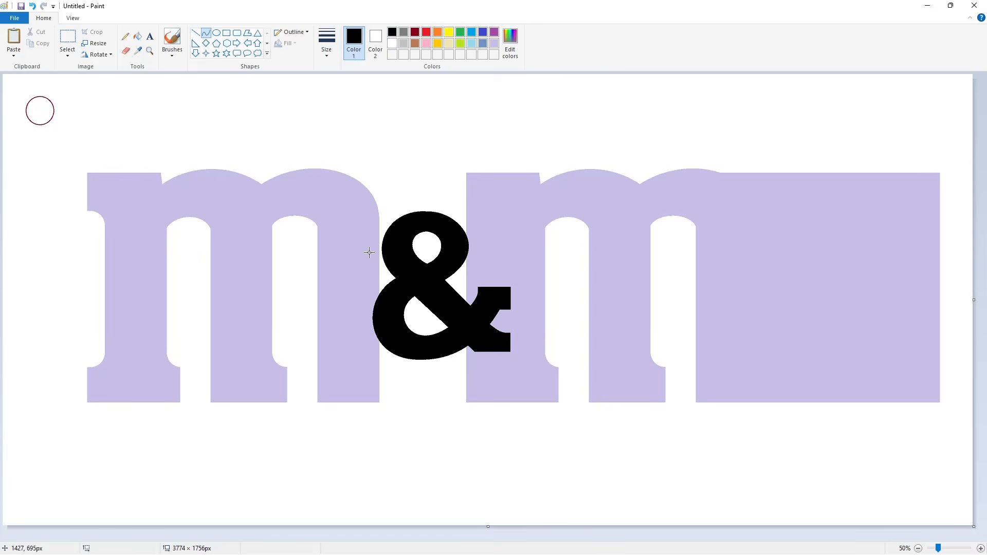
{"action": "mouse_move", "coordinate": [379, 216]}
{"action": "left_mouse_down"}
{"action": "mouse_move", "coordinate": [375, 277]}
{"action": "mouse_move", "coordinate": [362, 269]}
{"action": "mouse_move", "coordinate": [391, 368]}
{"action": "mouse_move", "coordinate": [438, 346]}
{"action": "left_mouse_up"}
- Copy the bottom of the first m's last stem and paste it slightly right to extend the foot
{"action": "left_click", "coordinate": [69, 37]}
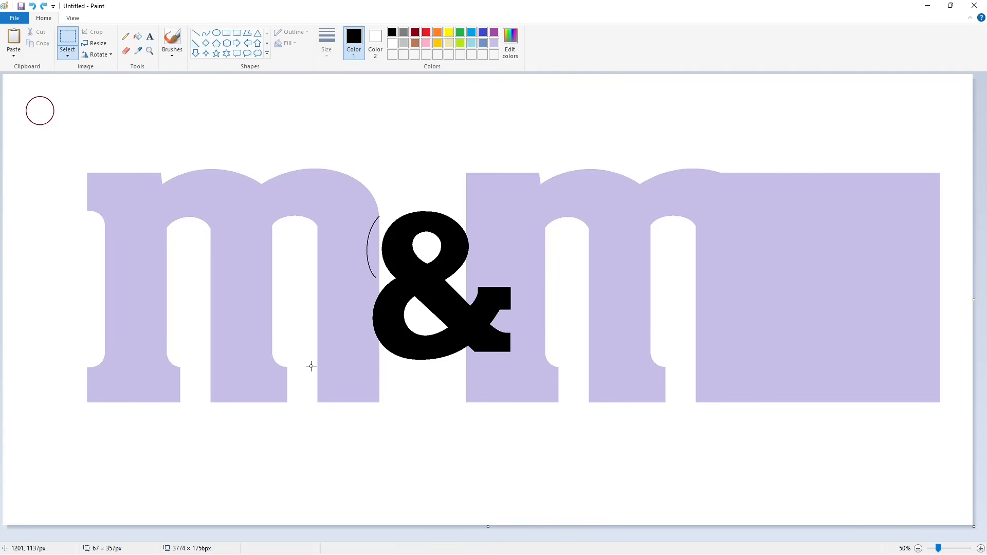
{"action": "left_click_drag", "start_coordinate": [309, 361], "coordinate": [397, 437]}
{"action": "key", "text": "ctrl+c"}
{"action": "key", "text": "ctrl+v"}
{"action": "left_click_drag", "start_coordinate": [64, 107], "coordinate": [399, 396]}
{"action": "left_click", "coordinate": [486, 392]}
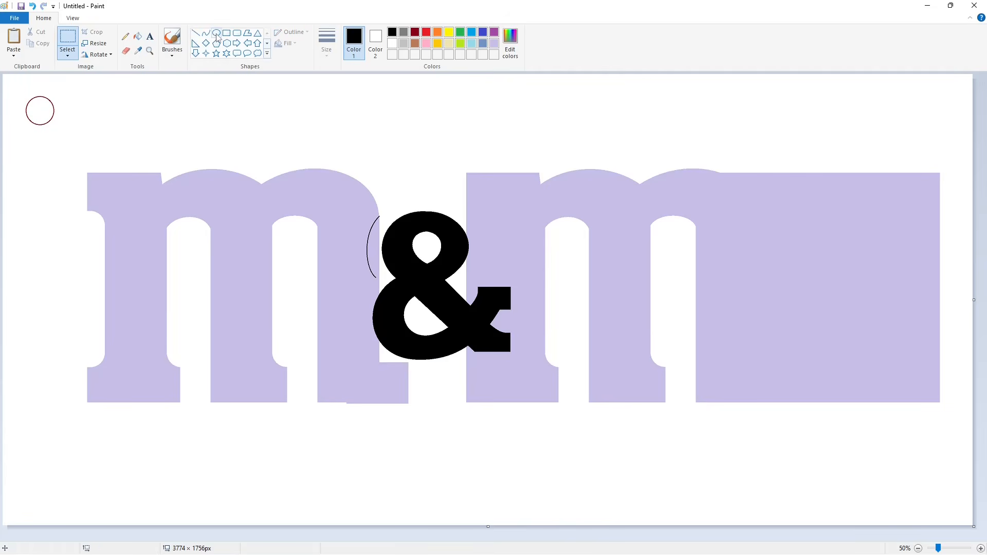
- Draw a second black curve from the first one down to the foot, following the ampersand's lower bowl
{"action": "left_click", "coordinate": [205, 33]}
{"action": "left_click_drag", "start_coordinate": [388, 329], "coordinate": [344, 304]}
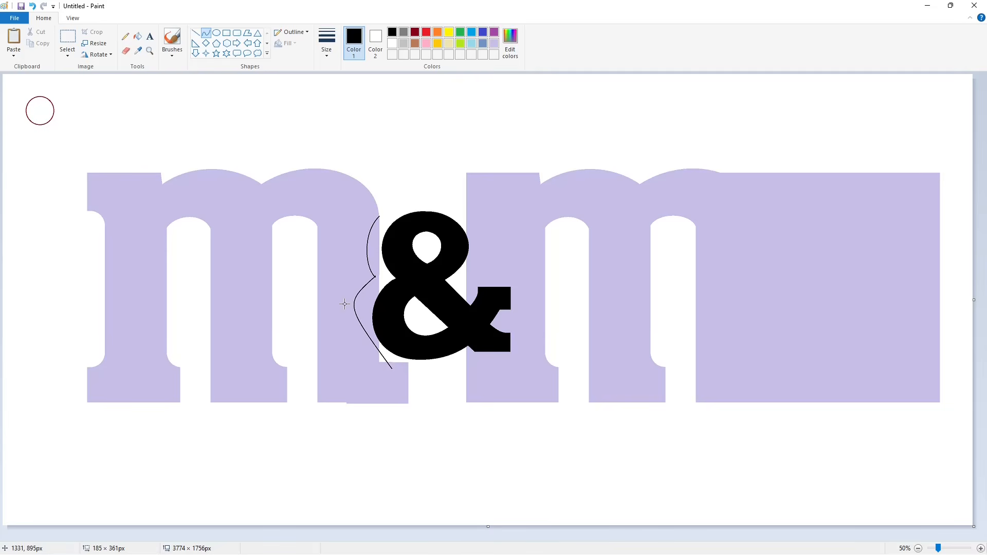
{"action": "left_click_drag", "start_coordinate": [350, 345], "coordinate": [351, 355]}
{"action": "left_click", "coordinate": [494, 384]}
- Draw a black vertical line from the lower curve's end down through the extended foot
{"action": "left_click", "coordinate": [979, 549]}
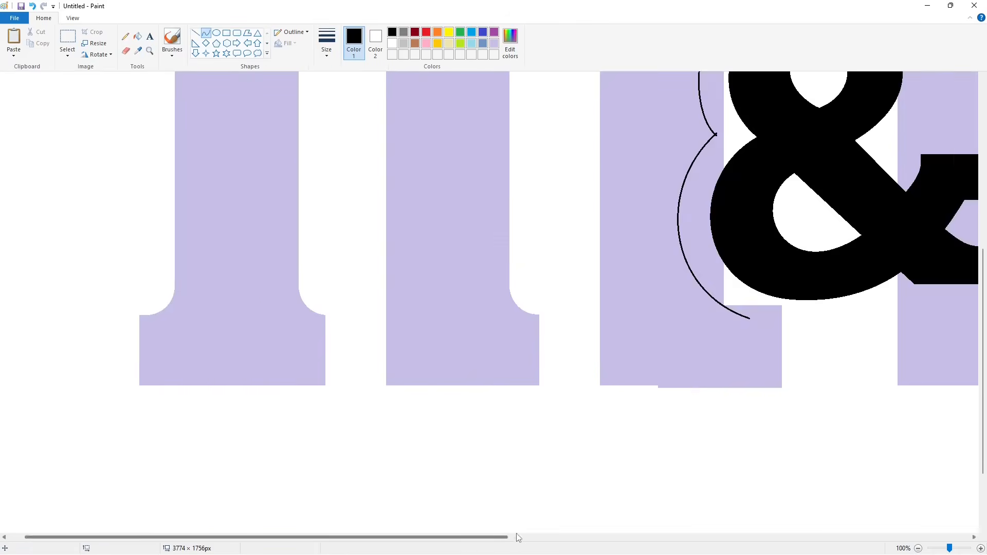
{"action": "left_click_drag", "start_coordinate": [501, 537], "coordinate": [677, 537]}
{"action": "left_click", "coordinate": [196, 33]}
{"action": "left_click_drag", "start_coordinate": [393, 318], "coordinate": [393, 404]}
{"action": "left_click", "coordinate": [473, 369]}
- Fill the lavender between the boundary curves and the ampersand, and the foot's excess, with white
{"action": "left_click", "coordinate": [137, 36]}
{"action": "scroll", "coordinate": [381, 101], "scroll_direction": "up", "scroll_amount": 2}
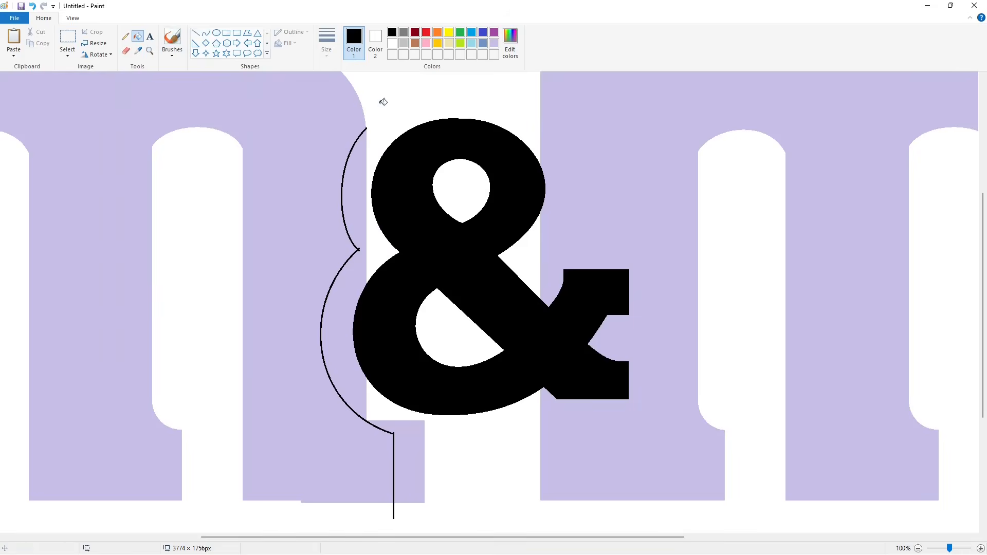
{"action": "left_click", "coordinate": [391, 44]}
{"action": "left_click", "coordinate": [357, 242]}
{"action": "left_click", "coordinate": [357, 249]}
{"action": "left_click", "coordinate": [420, 425]}
- Fill the first m with black
{"action": "left_click", "coordinate": [391, 32]}
{"action": "left_click", "coordinate": [349, 463]}
{"action": "left_click", "coordinate": [918, 548]}
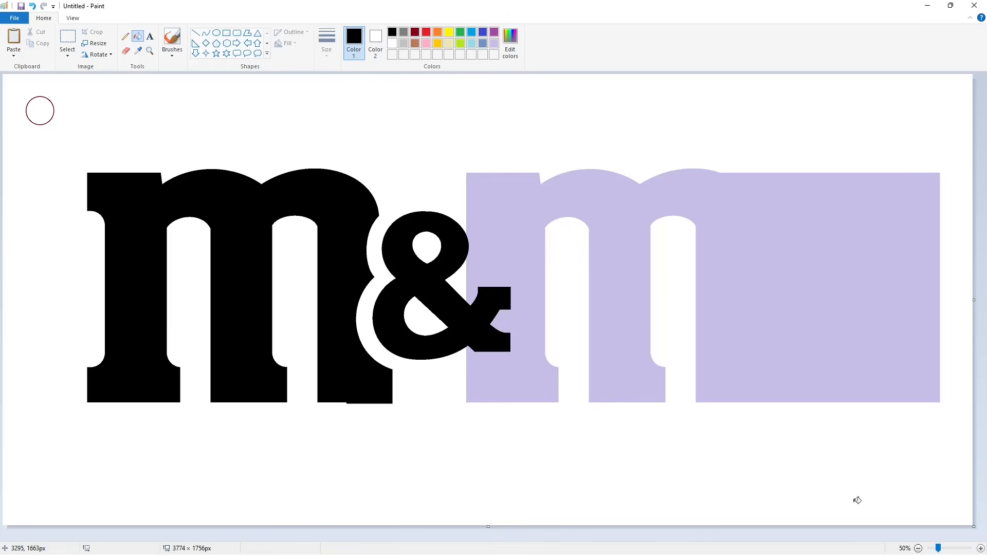
- Cover the excess black strip beneath the first m's last foot with a white horizontal line
{"action": "left_click", "coordinate": [979, 548]}
{"action": "left_click_drag", "start_coordinate": [460, 537], "coordinate": [622, 537]}
{"action": "left_click", "coordinate": [195, 33]}
{"action": "left_click", "coordinate": [391, 44]}
{"action": "left_click_drag", "start_coordinate": [330, 389], "coordinate": [438, 389]}
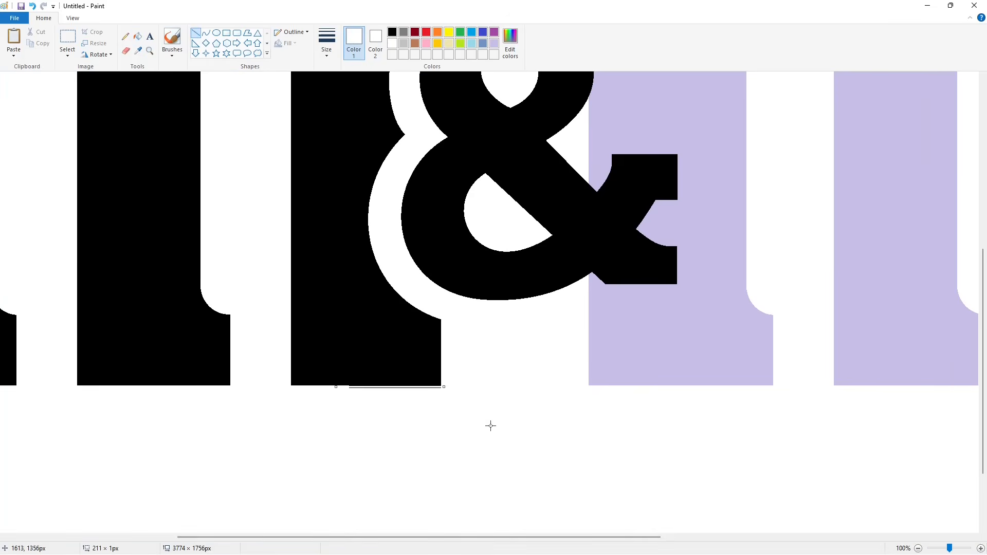
{"action": "left_click", "coordinate": [543, 437]}
{"action": "scroll", "coordinate": [776, 395], "scroll_direction": "down", "scroll_amount": 1}
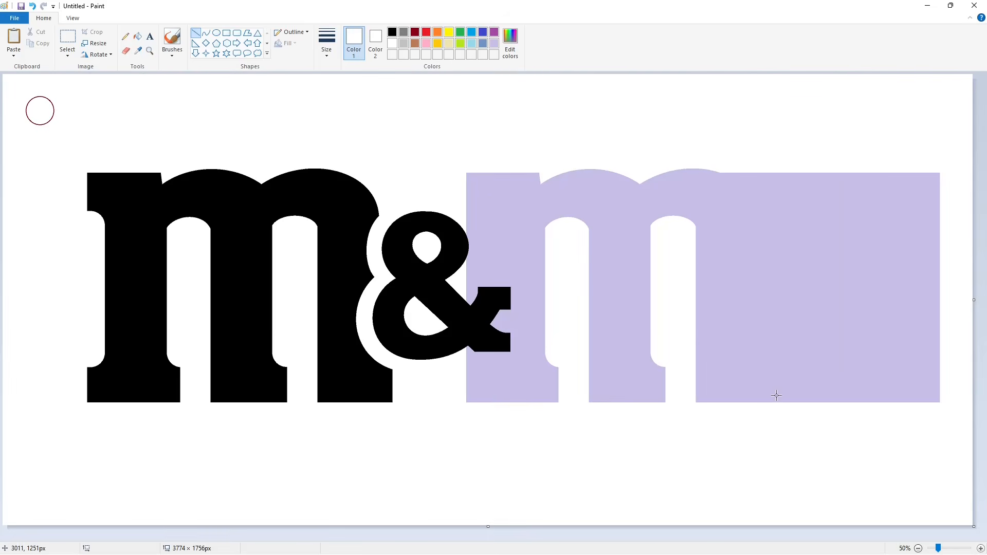
- Draw a black curve across the second m, following the ampersand's upper bowl at an even gap
{"action": "left_click", "coordinate": [207, 34]}
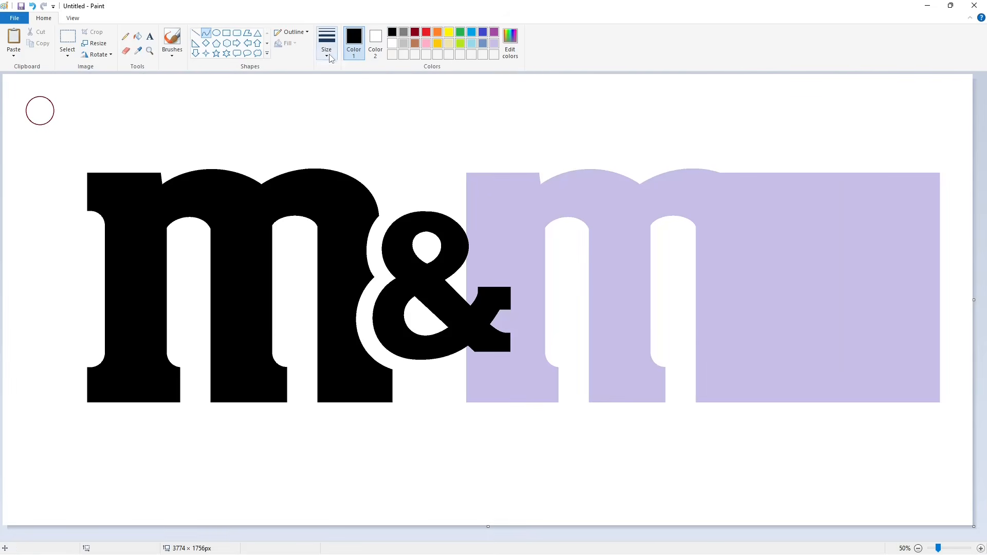
{"action": "mouse_move", "coordinate": [465, 209]}
{"action": "left_mouse_down"}
{"action": "mouse_move", "coordinate": [474, 272]}
{"action": "mouse_move", "coordinate": [489, 252]}
{"action": "mouse_move", "coordinate": [524, 271]}
{"action": "mouse_move", "coordinate": [524, 367]}
{"action": "mouse_move", "coordinate": [464, 368]}
{"action": "left_mouse_up"}
{"action": "left_click", "coordinate": [489, 252]}
{"action": "left_click", "coordinate": [563, 250]}
- Draw straight black lines from the curve's lower end around the ampersand's arms to frame them on three sides
{"action": "left_click", "coordinate": [195, 32]}
{"action": "left_click", "coordinate": [980, 548]}
{"action": "left_click_drag", "start_coordinate": [430, 536], "coordinate": [699, 531]}
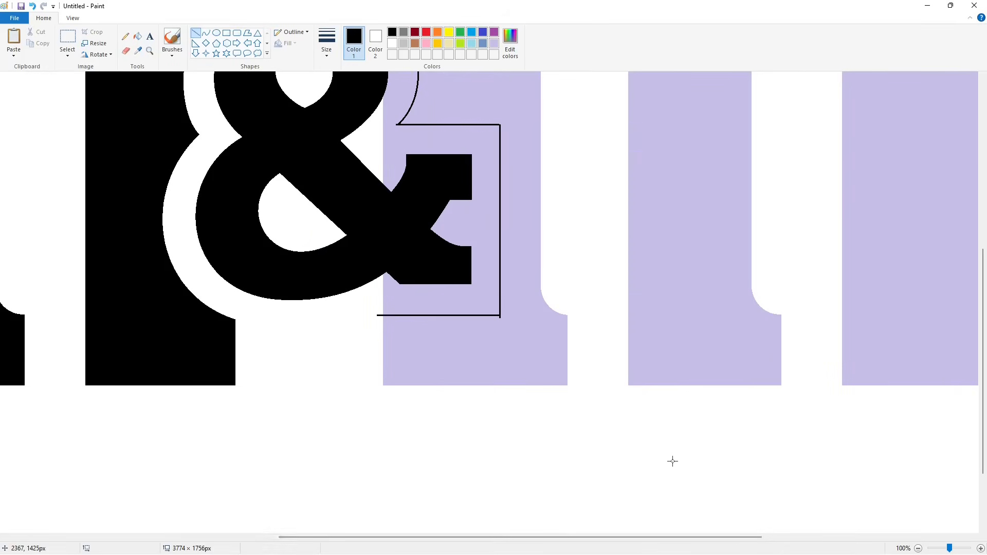
{"action": "left_click", "coordinate": [918, 548]}
- Fill the second m with black and the framed gap around the ampersand's arms with white
{"action": "left_click", "coordinate": [137, 36]}
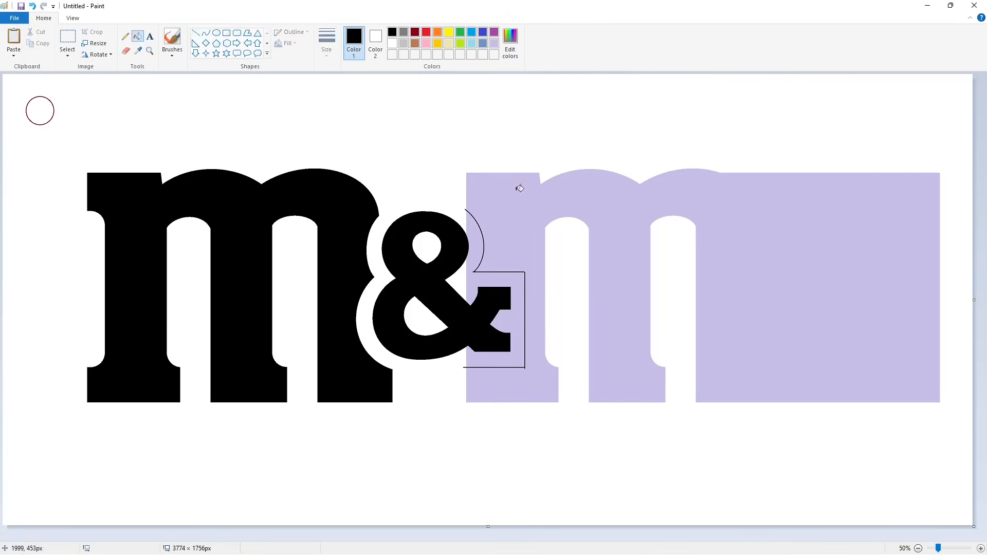
{"action": "left_click", "coordinate": [518, 187]}
{"action": "left_click", "coordinate": [392, 43]}
{"action": "left_click", "coordinate": [516, 335]}
- Cover the black line stubs where the ampersand's gap meets the second m with short white lines
{"action": "left_click", "coordinate": [980, 548]}
{"action": "scroll", "coordinate": [518, 515], "scroll_direction": "right", "scroll_amount": 10}
{"action": "left_click", "coordinate": [195, 32]}
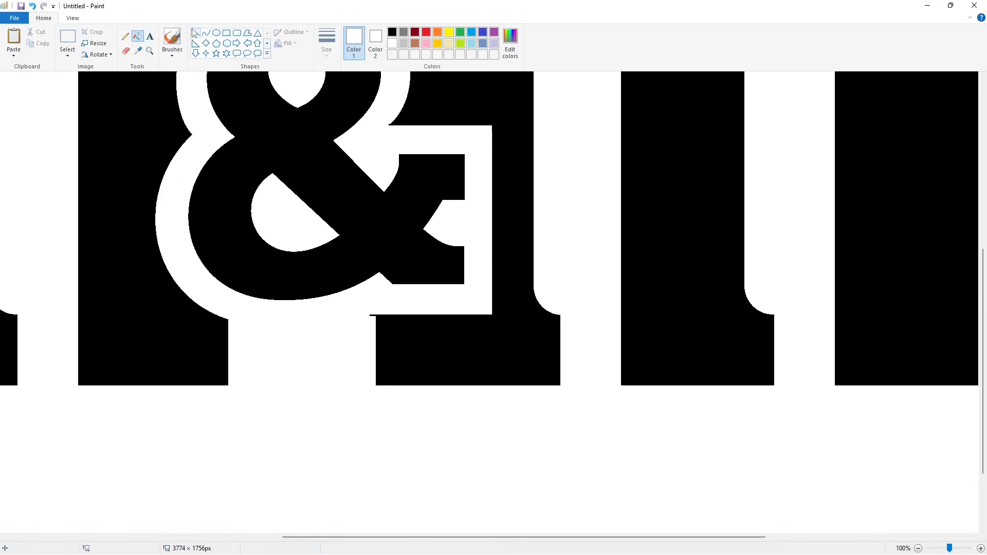
{"action": "left_click_drag", "start_coordinate": [372, 301], "coordinate": [373, 325]}
{"action": "left_click", "coordinate": [465, 339]}
{"action": "scroll", "coordinate": [397, 261], "scroll_direction": "up", "scroll_amount": 3}
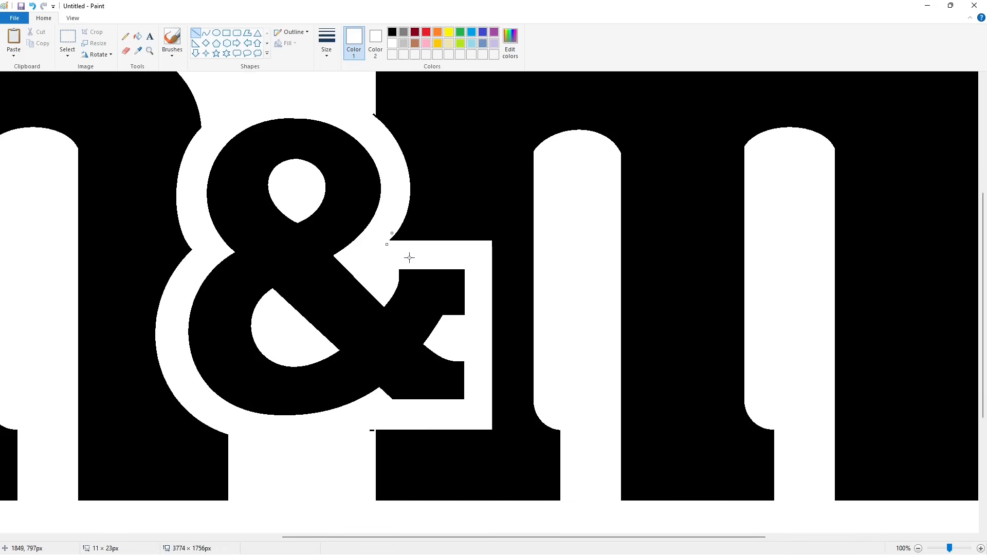
{"action": "left_click", "coordinate": [409, 257]}
{"action": "left_click_drag", "start_coordinate": [373, 105], "coordinate": [373, 128]}
- Fill the second m and its attached block with lavender
{"action": "left_click", "coordinate": [137, 35]}
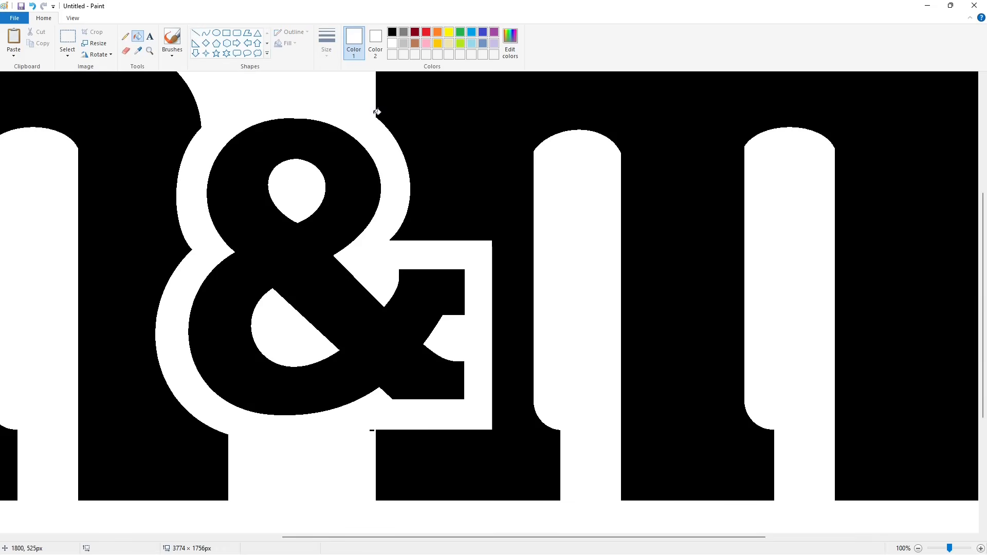
{"action": "scroll", "coordinate": [373, 209], "scroll_direction": "down", "scroll_amount": 6}
{"action": "scroll", "coordinate": [736, 394], "scroll_direction": "up", "scroll_amount": 6}
{"action": "left_click", "coordinate": [493, 42]}
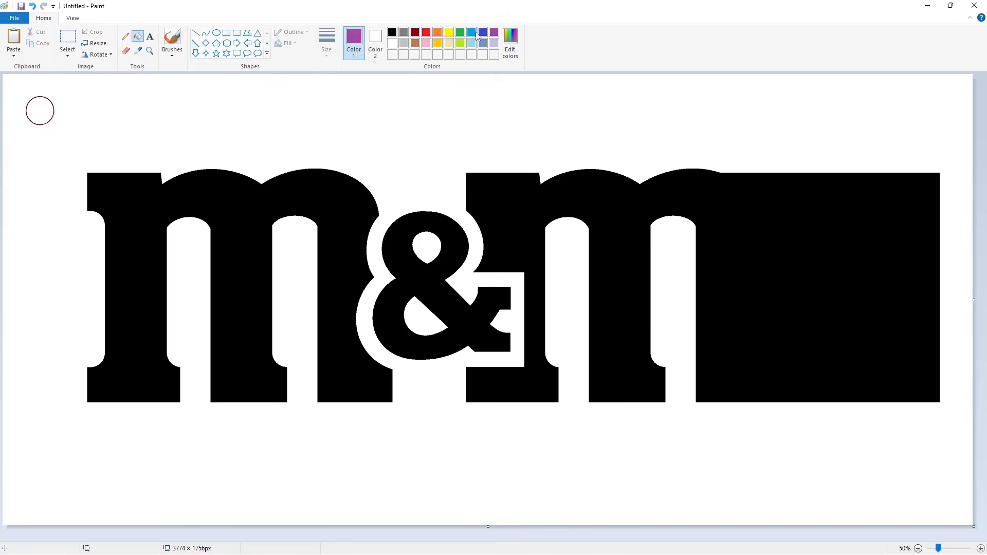
{"action": "left_click", "coordinate": [503, 210]}
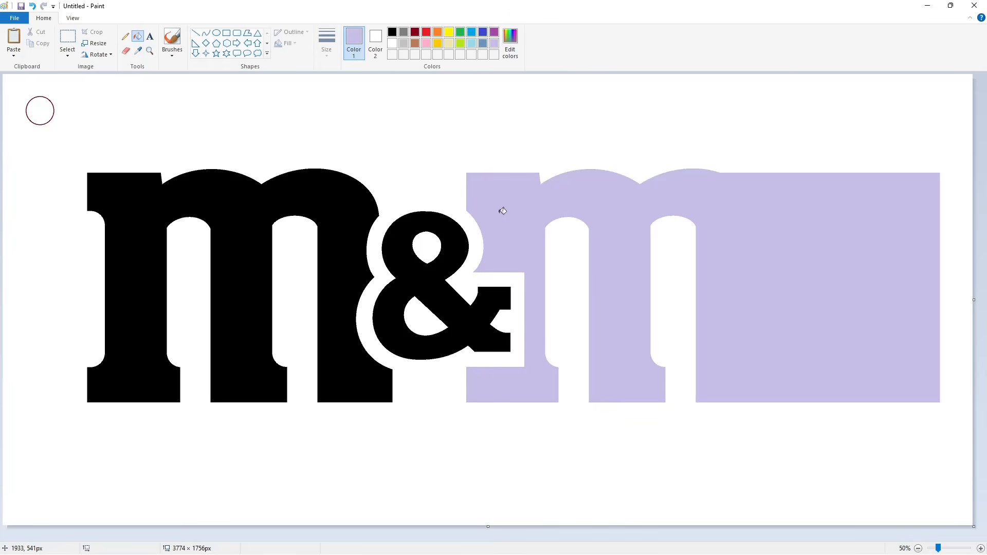
{"action": "left_click", "coordinate": [196, 33]}
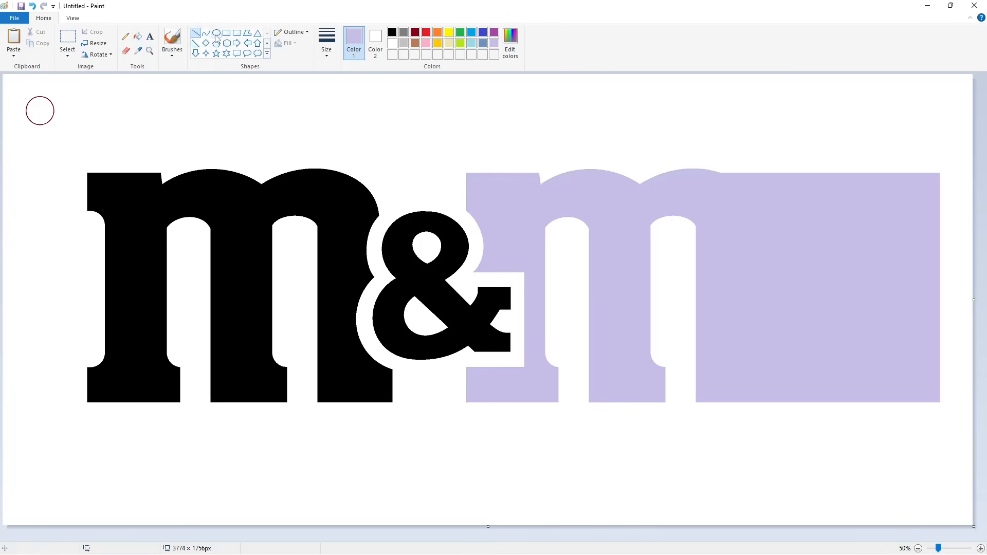
{"action": "left_click", "coordinate": [227, 33]}
{"action": "left_click", "coordinate": [392, 43]}
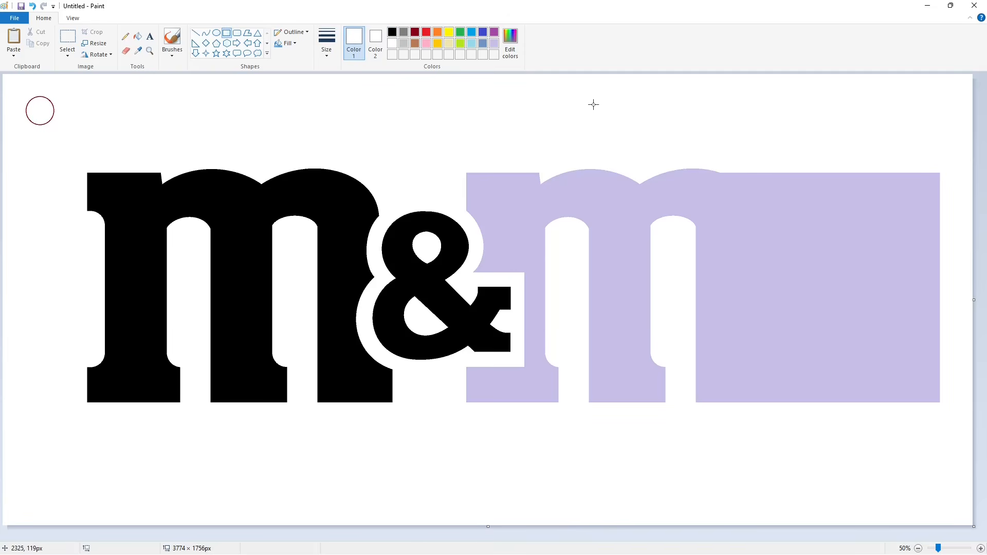
{"action": "left_click", "coordinate": [195, 32]}
{"action": "left_click_drag", "start_coordinate": [752, 157], "coordinate": [752, 433]}
{"action": "key", "text": "ctrl+z"}
{"action": "left_click", "coordinate": [206, 32]}
{"action": "left_click", "coordinate": [392, 32]}
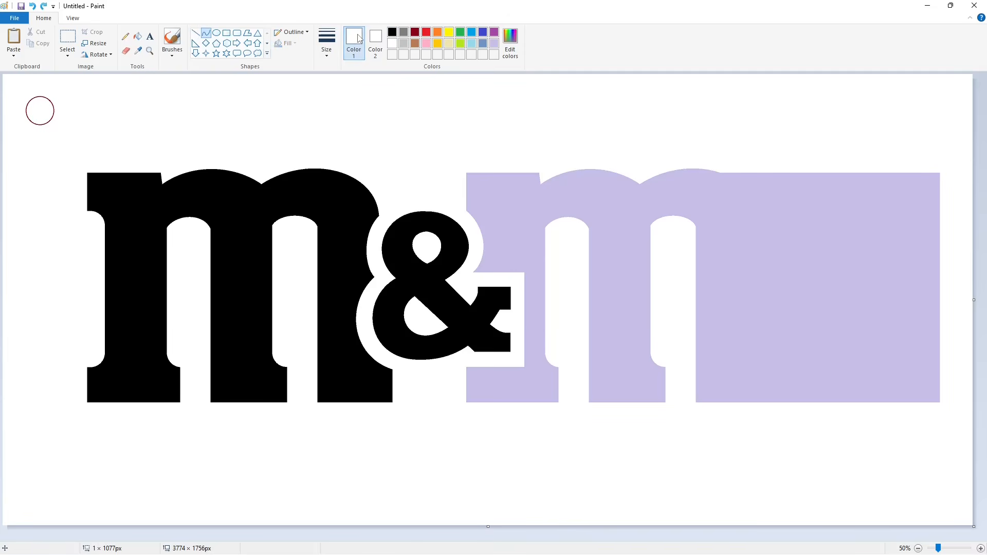
{"action": "left_click", "coordinate": [326, 44]}
{"action": "left_click", "coordinate": [350, 78]}
{"action": "left_click_drag", "start_coordinate": [640, 184], "coordinate": [683, 184]}
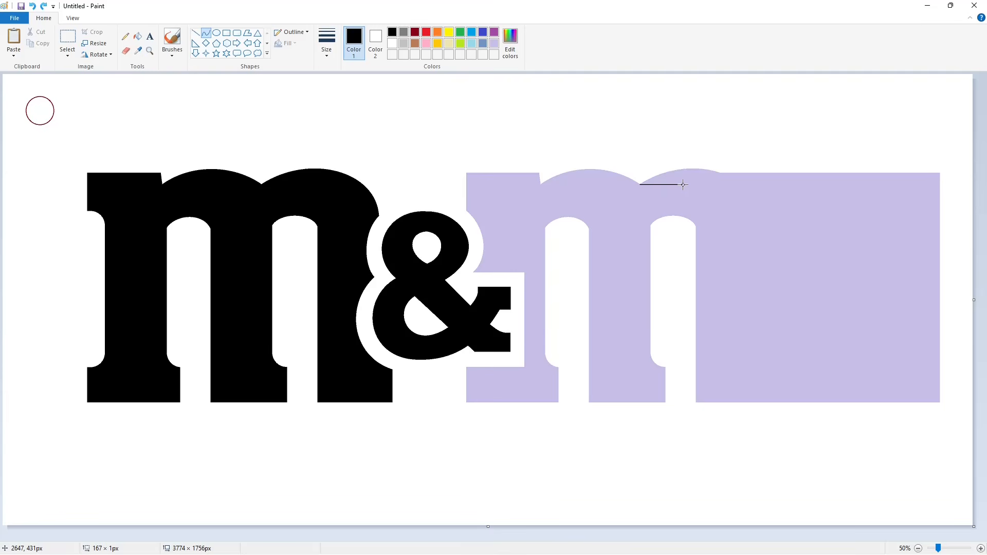
{"action": "key", "text": "ctrl+z"}
- Duplicate the first m's last shoulder into the empty area below it and fill the ampersand fragment with white
{"action": "left_click", "coordinate": [67, 36]}
{"action": "left_click_drag", "start_coordinate": [270, 143], "coordinate": [399, 265]}
{"action": "left_click_drag", "start_coordinate": [344, 209], "coordinate": [340, 463]}
{"action": "left_click", "coordinate": [137, 36]}
{"action": "left_click", "coordinate": [392, 44]}
{"action": "left_click", "coordinate": [390, 486]}
- Copy the cleaned shoulder piece below the first m
{"action": "left_click", "coordinate": [67, 36]}
{"action": "left_click_drag", "start_coordinate": [237, 416], "coordinate": [476, 525]}
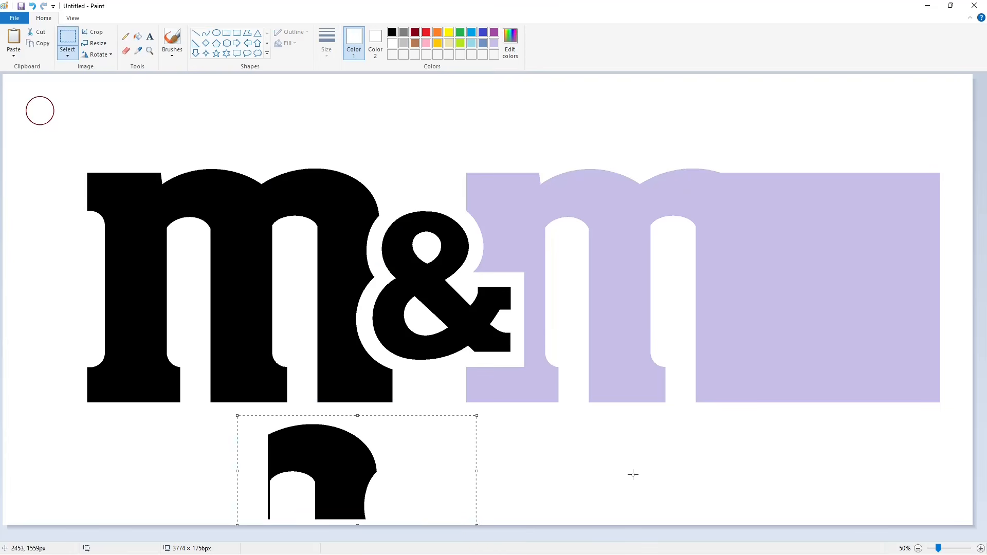
{"action": "key", "text": "ctrl+c"}
{"action": "left_click", "coordinate": [963, 547]}
{"action": "left_click_drag", "start_coordinate": [412, 537], "coordinate": [820, 537]}
{"action": "key", "text": "ctrl+v"}
{"action": "left_click_drag", "start_coordinate": [68, 183], "coordinate": [484, 353]}
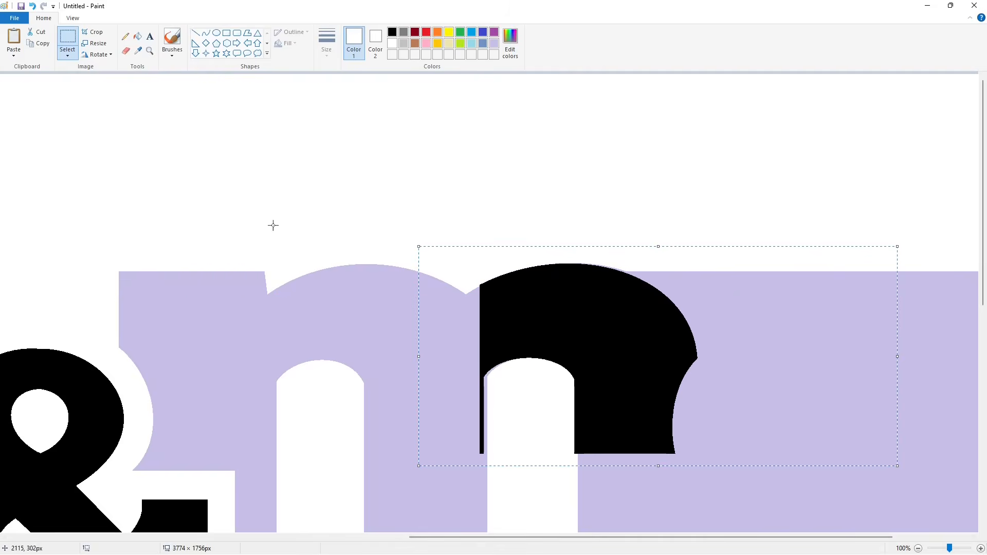
{"action": "key", "text": "Delete"}
- Fill the lavender second m and its attached block with purple
{"action": "left_click", "coordinate": [137, 36]}
{"action": "left_click", "coordinate": [494, 31]}
{"action": "left_click", "coordinate": [686, 341]}
- Paste the black shoulder piece onto the second m and align it with the last arch and its white opening
{"action": "key", "text": "ctrl+v"}
{"action": "left_click_drag", "start_coordinate": [120, 171], "coordinate": [524, 344]}
{"action": "key", "text": "Right"}
{"action": "key", "text": "Right"}
{"action": "key", "text": "Right"}
{"action": "key", "text": "Right"}
{"action": "key", "text": "Right"}
{"action": "key", "text": "Right"}
{"action": "key", "text": "Right"}
{"action": "key", "text": "Right"}
{"action": "key", "text": "Right"}
{"action": "key", "text": "Right"}
{"action": "key", "text": "Right"}
{"action": "key", "text": "Right"}
{"action": "key", "text": "Right"}
{"action": "key", "text": "Right"}
{"action": "key", "text": "Right"}
{"action": "key", "text": "Right"}
{"action": "key", "text": "Right"}
{"action": "key", "text": "Right"}
{"action": "key", "text": "Right"}
{"action": "key", "text": "Right"}
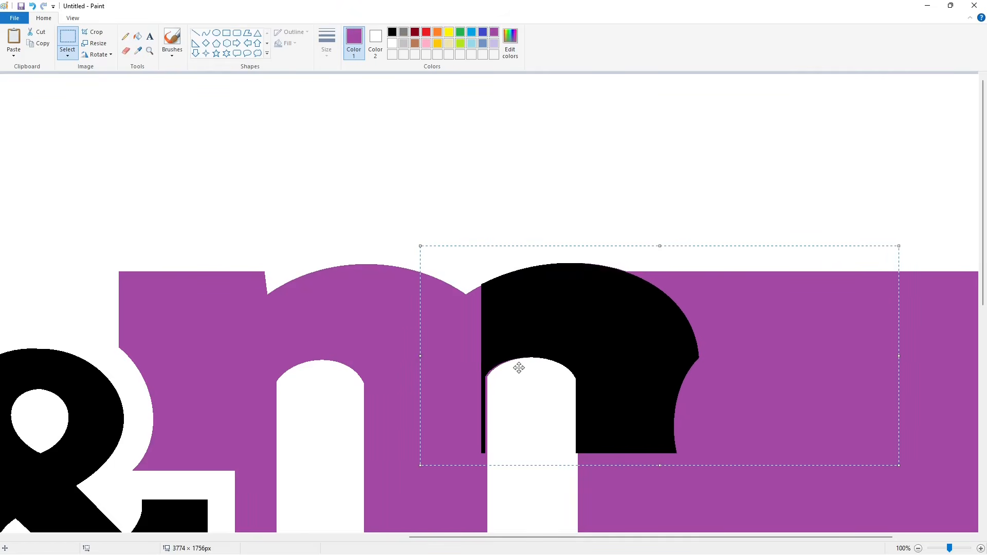
{"action": "key", "text": "Right"}
{"action": "key", "text": "Right"}
{"action": "key", "text": "Right"}
{"action": "key", "text": "Right"}
{"action": "left_click", "coordinate": [562, 165]}
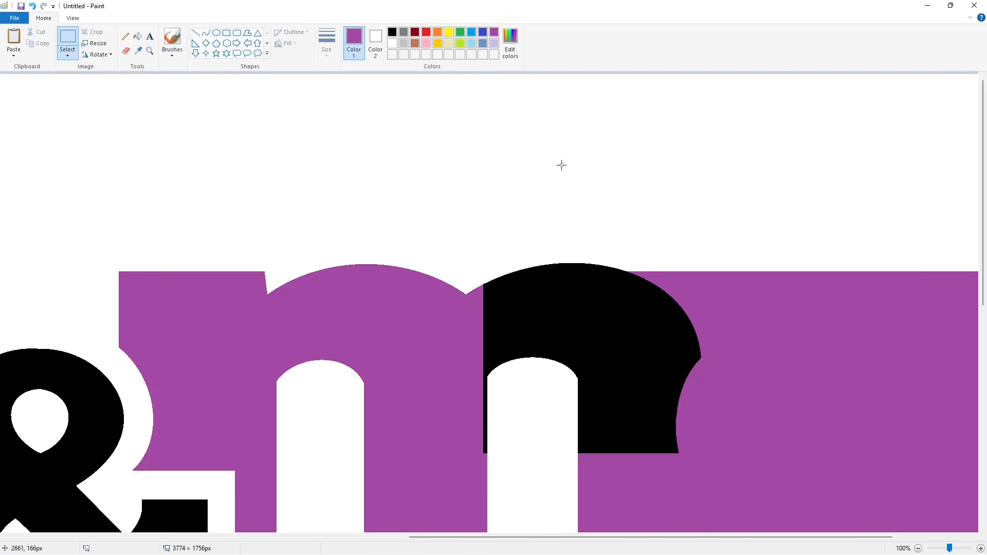
{"action": "left_click", "coordinate": [918, 548]}
- Draw a black vertical line about 796 px tall from the pasted shoulder's outer tip down past the baseline
{"action": "left_click", "coordinate": [196, 33]}
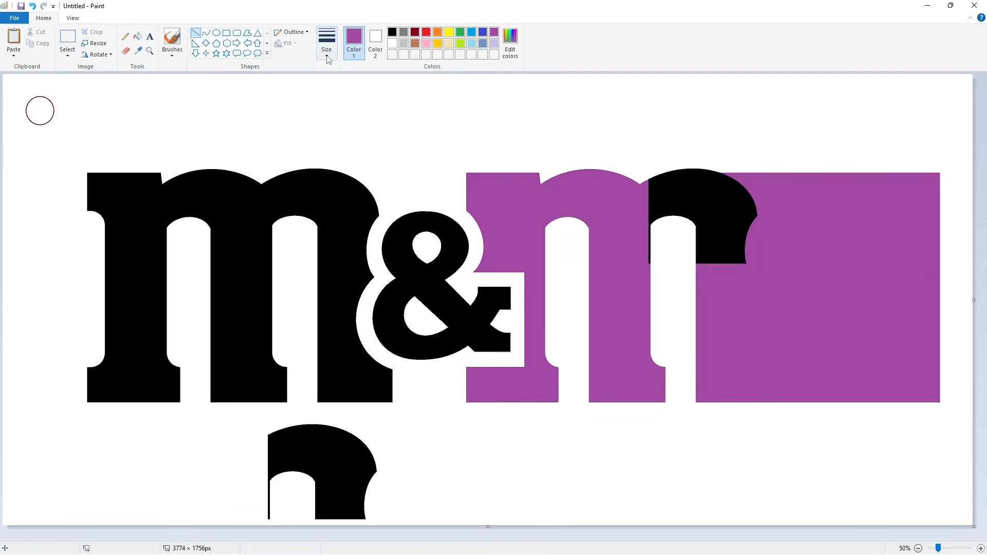
{"action": "left_click", "coordinate": [326, 51]}
{"action": "left_click", "coordinate": [349, 91]}
{"action": "left_click", "coordinate": [392, 32]}
{"action": "left_click", "coordinate": [980, 548]}
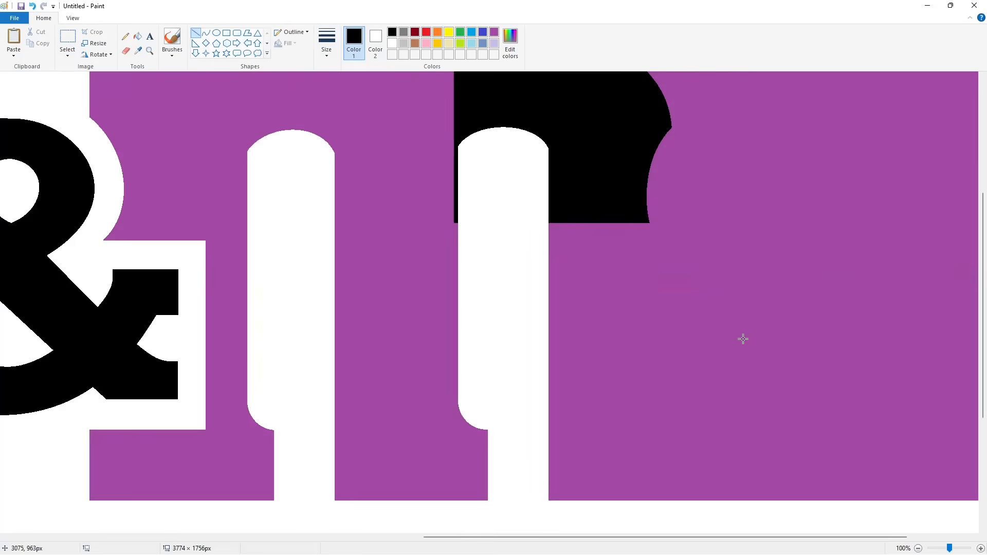
{"action": "left_click_drag", "start_coordinate": [668, 129], "coordinate": [667, 501]}
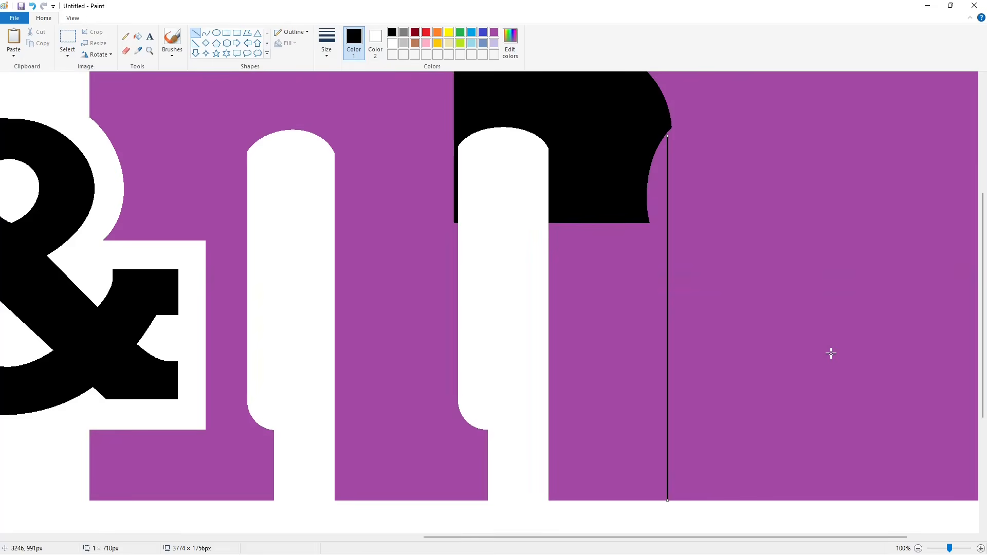
{"action": "key", "text": "ctrl+z"}
{"action": "left_click_drag", "start_coordinate": [666, 118], "coordinate": [666, 527]}
{"action": "key", "text": "Right"}
{"action": "key", "text": "Right"}
{"action": "key", "text": "Right"}
{"action": "key", "text": "Right"}
{"action": "key", "text": "Right"}
{"action": "key", "text": "Right"}
{"action": "key", "text": "Right"}
{"action": "key", "text": "Right"}
{"action": "key", "text": "Right"}
{"action": "key", "text": "Right"}
{"action": "key", "text": "Right"}
{"action": "key", "text": "Right"}
{"action": "key", "text": "Right"}
{"action": "key", "text": "Down"}
{"action": "key", "text": "Down"}
{"action": "key", "text": "Down"}
{"action": "key", "text": "Down"}
{"action": "key", "text": "Down"}
{"action": "key", "text": "Down"}
{"action": "key", "text": "Down"}
{"action": "key", "text": "Down"}
{"action": "key", "text": "Left"}
{"action": "key", "text": "Left"}
{"action": "key", "text": "Left"}
{"action": "key", "text": "Left"}
{"action": "key", "text": "Up"}
{"action": "key", "text": "Up"}
{"action": "key", "text": "Up"}
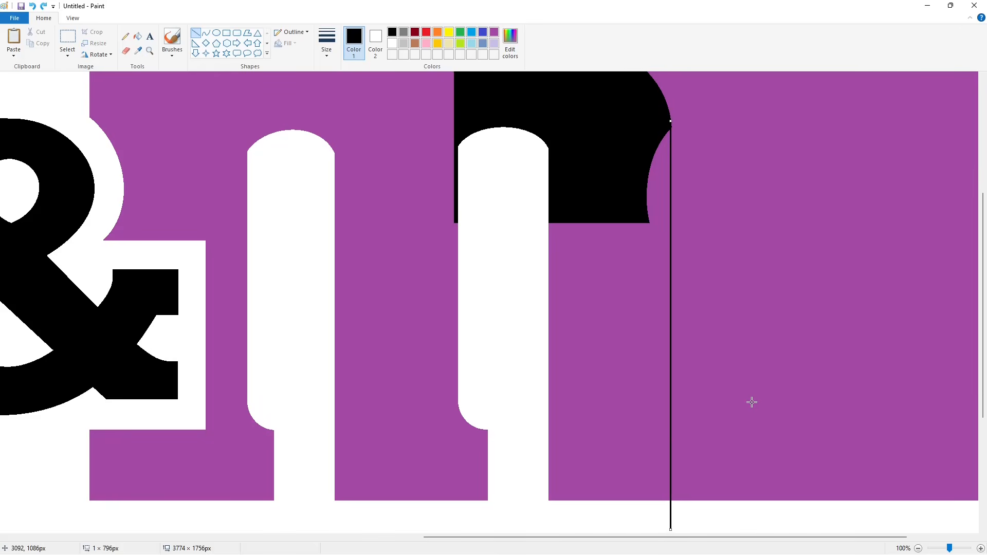
{"action": "key", "text": "Right"}
{"action": "left_click", "coordinate": [751, 402]}
{"action": "left_click", "coordinate": [918, 548]}
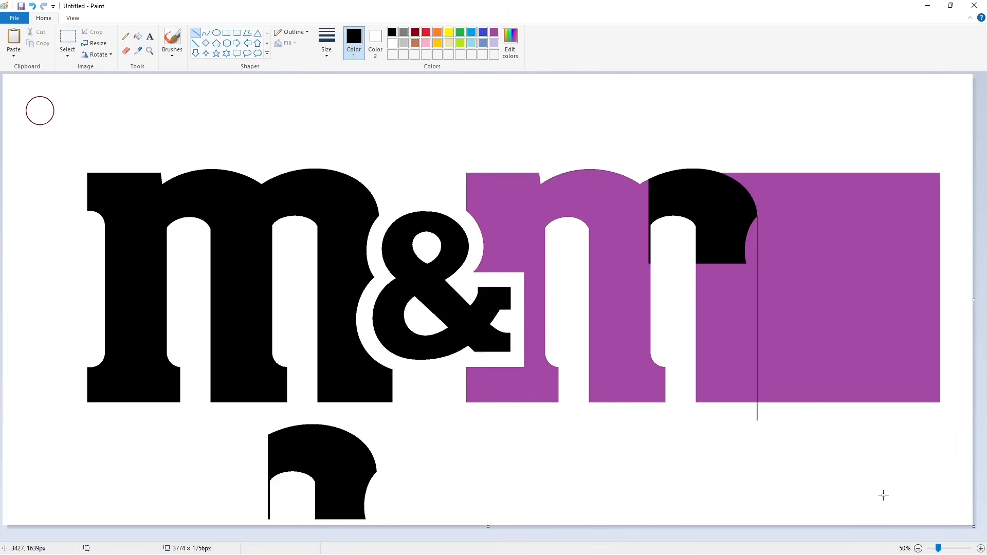
- Replace the vertical line with a slightly shorter one from the shoulder's tip to just below the baseline
{"action": "key", "text": "ctrl+z"}
{"action": "scroll", "coordinate": [767, 509], "scroll_direction": "up", "scroll_amount": 2}
{"action": "key", "text": "ctrl+y"}
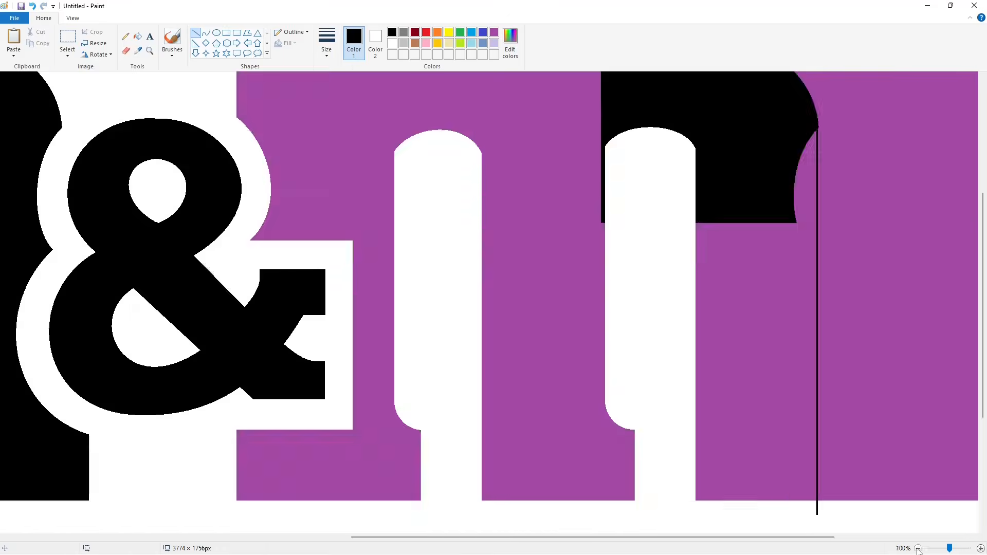
{"action": "left_click", "coordinate": [918, 548]}
- Copy the curved right side of the first m's first foot and paste it at the base of the vertical line
{"action": "left_click", "coordinate": [67, 39]}
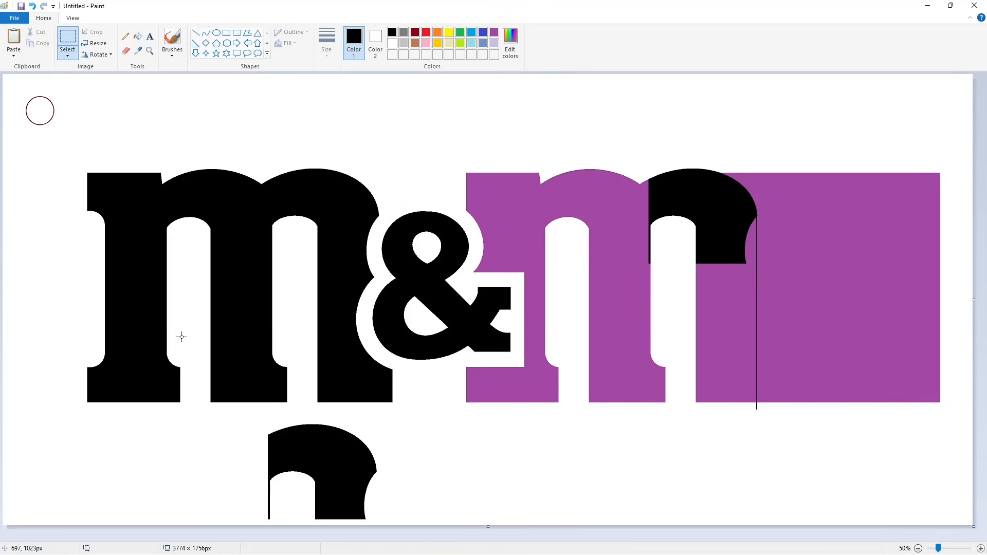
{"action": "left_click_drag", "start_coordinate": [182, 337], "coordinate": [142, 444]}
{"action": "left_click", "coordinate": [981, 548]}
{"action": "left_click", "coordinate": [946, 536]}
{"action": "key", "text": "ctrl+v"}
{"action": "left_click_drag", "start_coordinate": [55, 163], "coordinate": [556, 343]}
{"action": "left_click", "coordinate": [918, 548]}
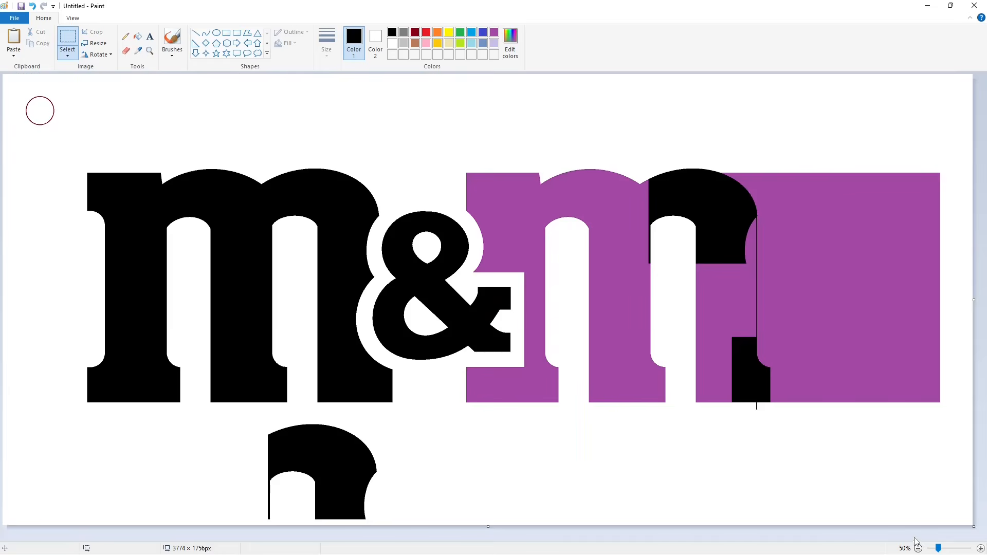
- Fill the remaining purple areas of the second m with black
{"action": "left_click", "coordinate": [138, 36]}
{"action": "left_click", "coordinate": [720, 306]}
{"action": "left_click", "coordinate": [622, 306]}
- Trim the outer edge of the second m's last stem with a purple vertical line
{"action": "left_click", "coordinate": [979, 548]}
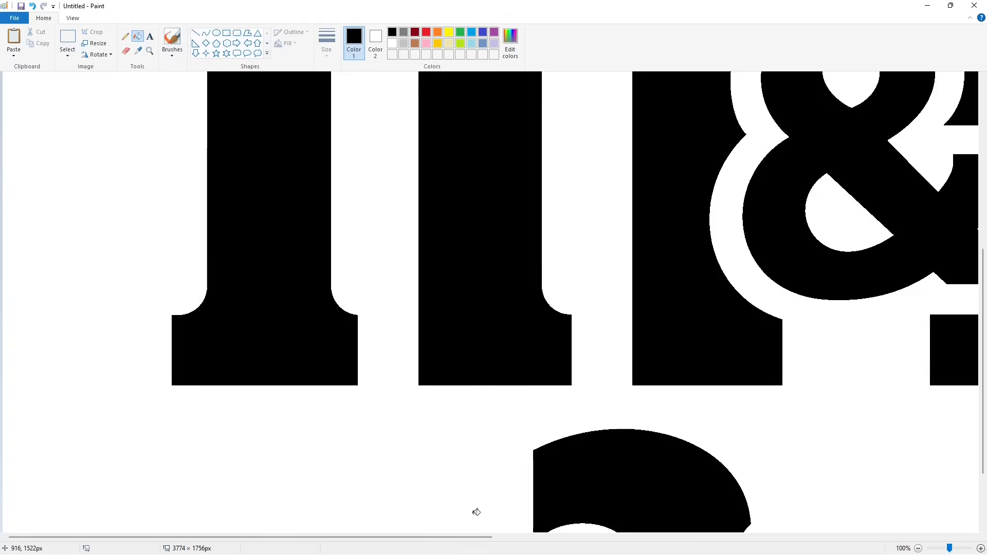
{"action": "left_click_drag", "start_coordinate": [462, 537], "coordinate": [945, 537]}
{"action": "left_click", "coordinate": [195, 32]}
{"action": "left_click", "coordinate": [493, 31]}
{"action": "scroll", "coordinate": [619, 342], "scroll_direction": "up", "scroll_amount": 5}
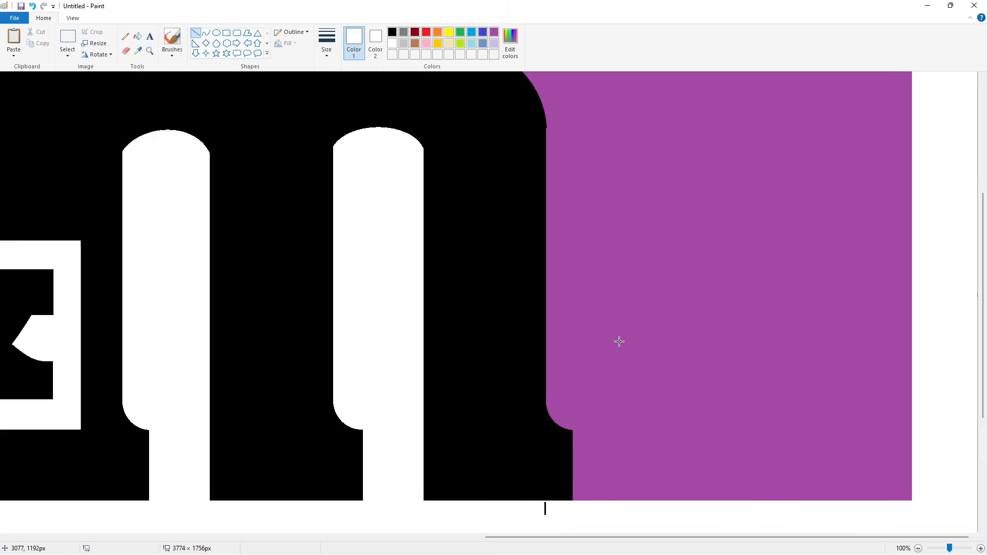
{"action": "left_click_drag", "start_coordinate": [545, 225], "coordinate": [545, 281]}
{"action": "left_click", "coordinate": [617, 314]}
- Fill the leftover line stub below the second m with white and the purple block with lavender
{"action": "scroll", "coordinate": [639, 361], "scroll_direction": "down", "scroll_amount": 5}
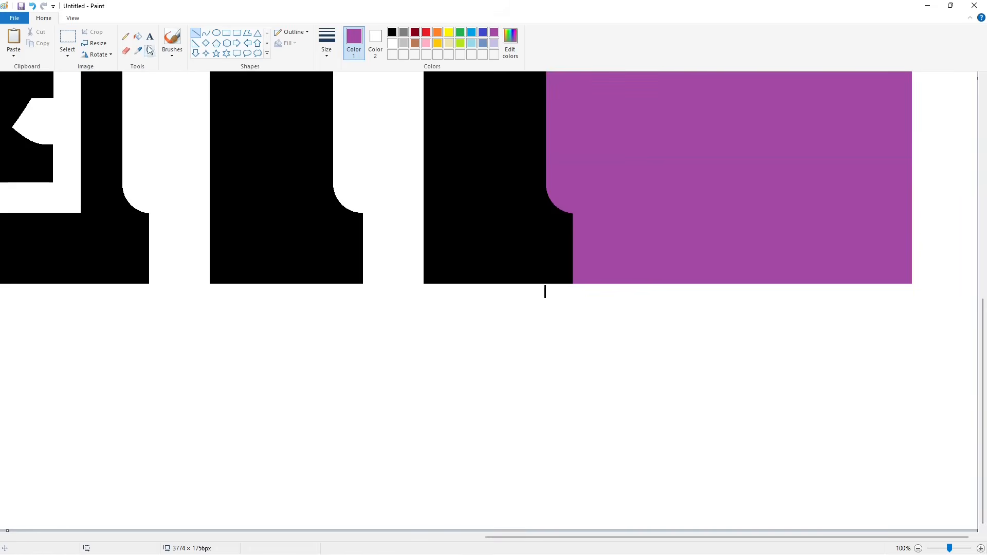
{"action": "left_click", "coordinate": [138, 37]}
{"action": "left_click", "coordinate": [392, 43]}
{"action": "left_click", "coordinate": [545, 288]}
{"action": "left_click", "coordinate": [494, 43]}
{"action": "left_click", "coordinate": [668, 206]}
{"action": "left_click", "coordinate": [918, 548]}
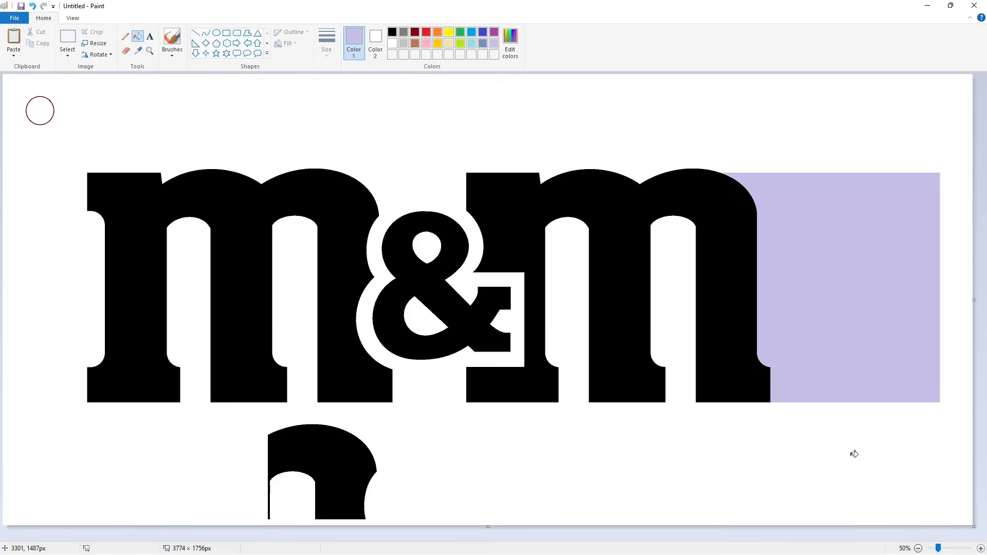
{"action": "left_click", "coordinate": [205, 32]}
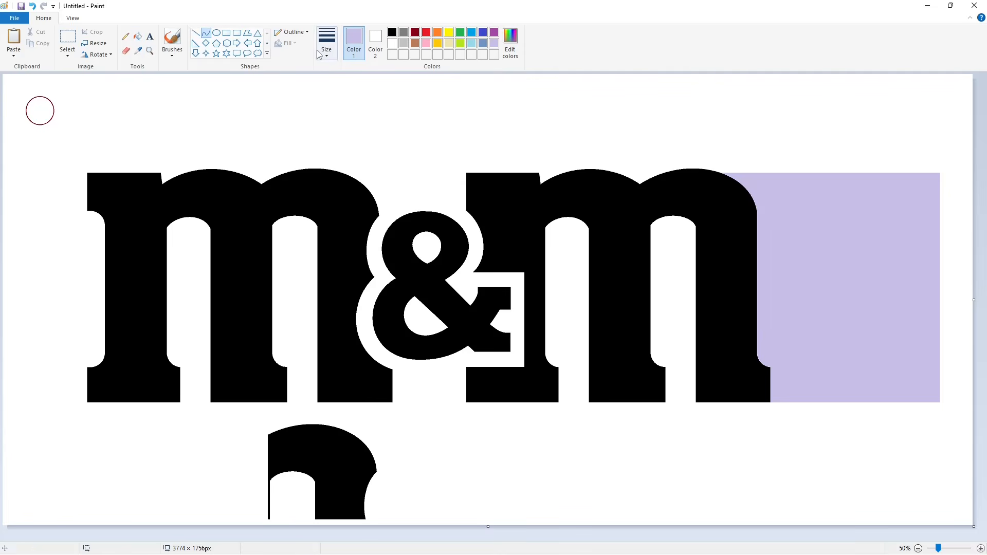
{"action": "left_click", "coordinate": [391, 31]}
{"action": "mouse_move", "coordinate": [838, 216]}
{"action": "left_mouse_down"}
{"action": "mouse_move", "coordinate": [778, 242]}
{"action": "mouse_move", "coordinate": [776, 207]}
{"action": "left_mouse_up"}
{"action": "left_click", "coordinate": [813, 207]}
{"action": "left_click_drag", "start_coordinate": [778, 242], "coordinate": [781, 265]}
{"action": "left_click", "coordinate": [782, 264]}
{"action": "left_click", "coordinate": [854, 268]}
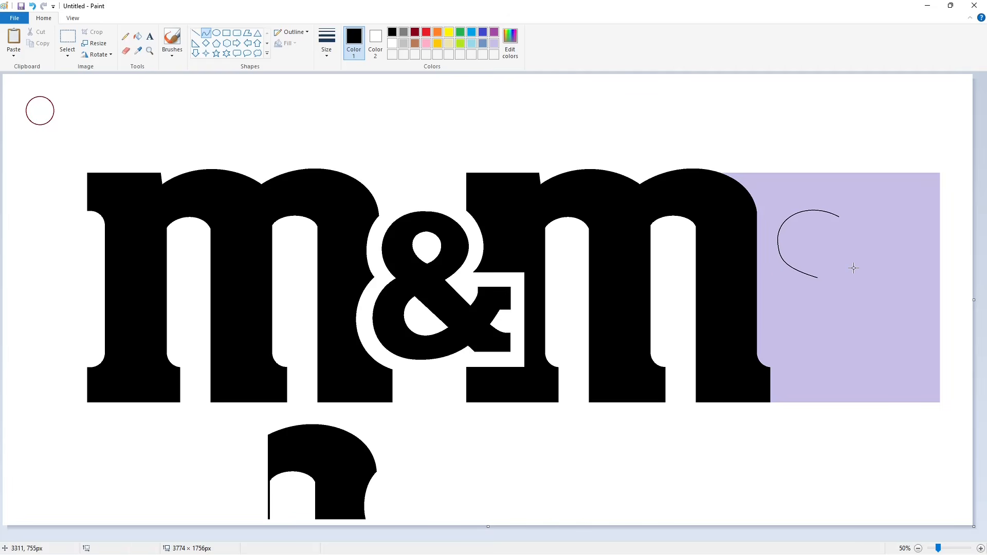
{"action": "key", "text": "ctrl+z"}
{"action": "key", "text": "ctrl+z"}
{"action": "mouse_move", "coordinate": [838, 217]}
{"action": "left_mouse_down"}
{"action": "mouse_move", "coordinate": [776, 240]}
{"action": "mouse_move", "coordinate": [811, 205]}
{"action": "mouse_move", "coordinate": [776, 214]}
{"action": "mouse_move", "coordinate": [818, 278]}
{"action": "left_mouse_up"}
{"action": "mouse_move", "coordinate": [799, 261]}
{"action": "left_mouse_down"}
{"action": "mouse_move", "coordinate": [779, 255]}
{"action": "mouse_move", "coordinate": [819, 279]}
{"action": "mouse_move", "coordinate": [784, 267]}
{"action": "left_mouse_up"}
{"action": "left_click", "coordinate": [778, 260]}
{"action": "left_click", "coordinate": [844, 276]}
{"action": "key", "text": "ctrl+z"}
{"action": "left_click", "coordinate": [783, 267]}
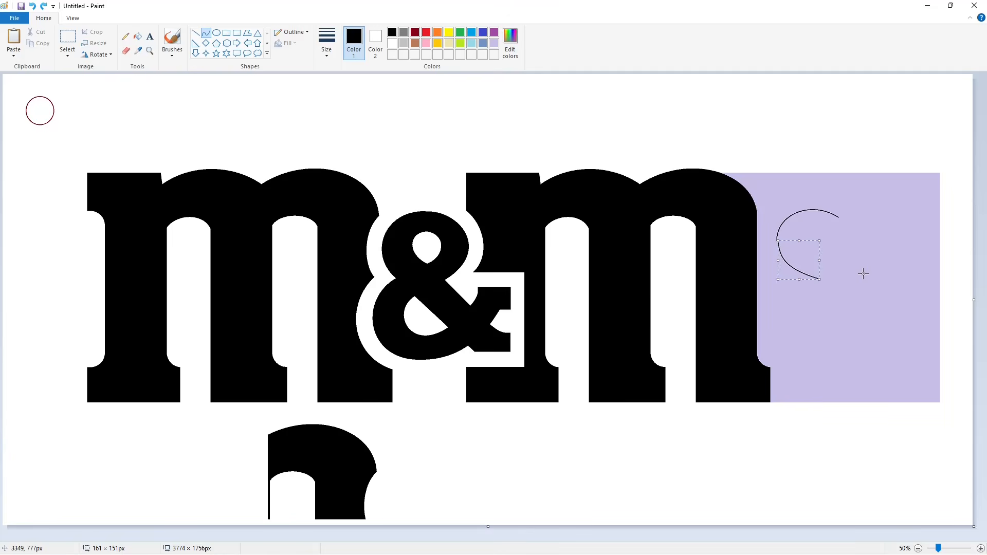
{"action": "left_click", "coordinate": [863, 273]}
{"action": "key", "text": "ctrl+z"}
{"action": "key", "text": "ctrl+z"}
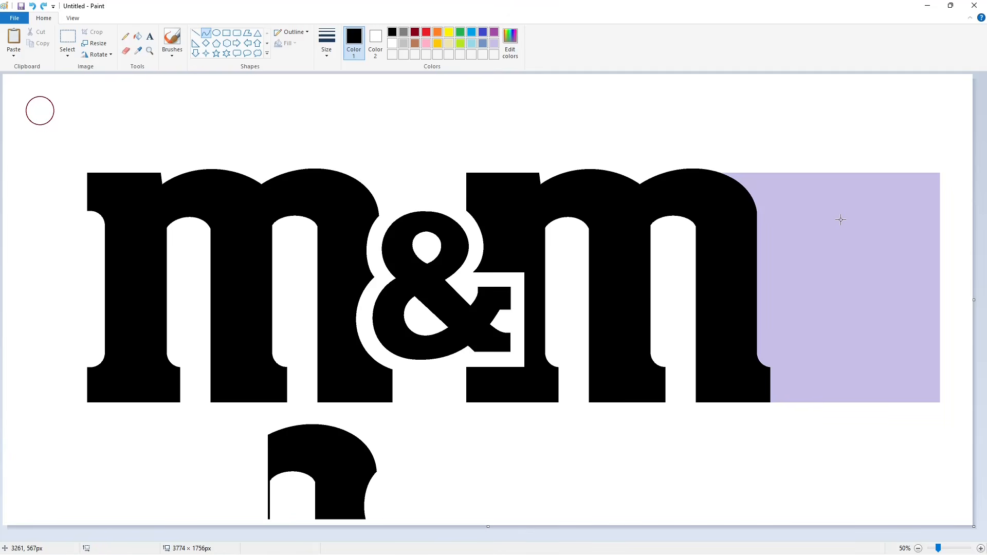
- Outline the s's upper outer curve in black beside the second m and add a tall rectangular serif at its upper end
{"action": "mouse_move", "coordinate": [839, 217]}
{"action": "left_mouse_down"}
{"action": "mouse_move", "coordinate": [777, 243]}
{"action": "mouse_move", "coordinate": [804, 201]}
{"action": "left_mouse_up"}
{"action": "left_click", "coordinate": [775, 216]}
{"action": "left_click", "coordinate": [792, 258]}
{"action": "left_click_drag", "start_coordinate": [776, 243], "coordinate": [820, 279]}
{"action": "left_click", "coordinate": [785, 267]}
{"action": "left_click", "coordinate": [777, 259]}
{"action": "left_click", "coordinate": [918, 291]}
{"action": "left_click", "coordinate": [226, 33]}
{"action": "left_click_drag", "start_coordinate": [839, 211], "coordinate": [857, 245]}
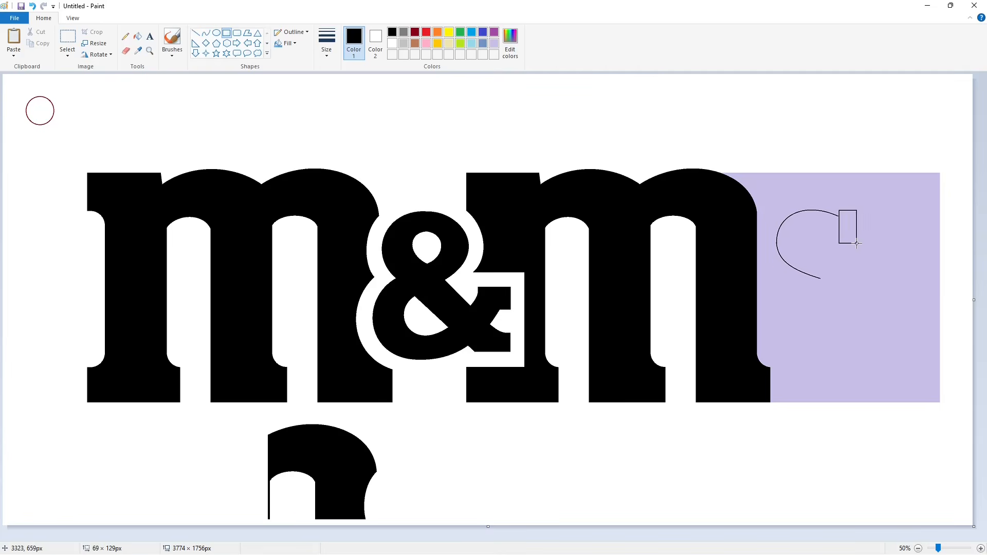
- Draw the s's upper inner curve with two connected black curves, starting from the upper serif
{"action": "left_click", "coordinate": [206, 33]}
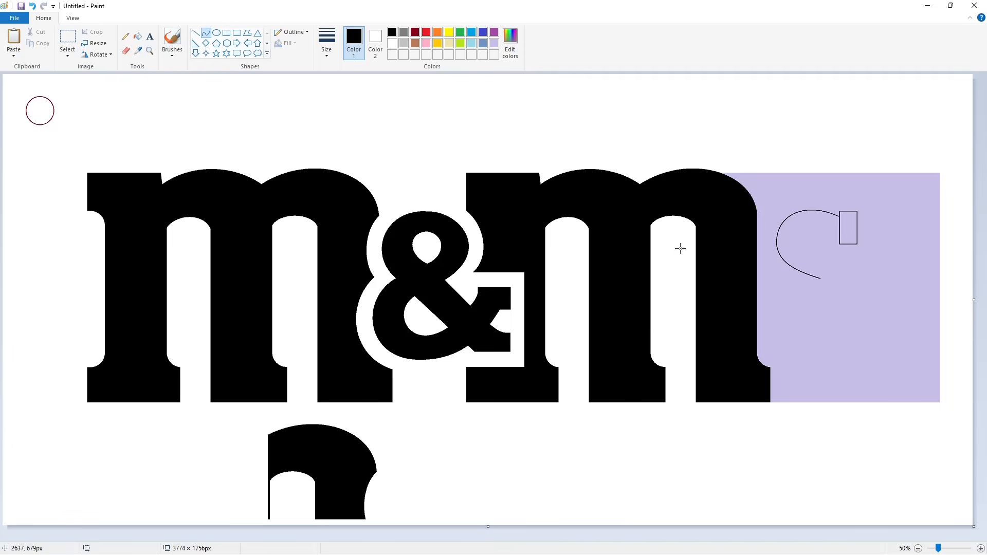
{"action": "mouse_move", "coordinate": [818, 239]}
{"action": "left_mouse_down"}
{"action": "mouse_move", "coordinate": [805, 236]}
{"action": "mouse_move", "coordinate": [828, 226]}
{"action": "mouse_move", "coordinate": [831, 254]}
{"action": "left_mouse_up"}
{"action": "left_click", "coordinate": [806, 226]}
{"action": "left_click", "coordinate": [875, 231]}
{"action": "mouse_move", "coordinate": [805, 235]}
{"action": "left_mouse_down"}
{"action": "mouse_move", "coordinate": [826, 253]}
{"action": "mouse_move", "coordinate": [802, 240]}
{"action": "left_mouse_up"}
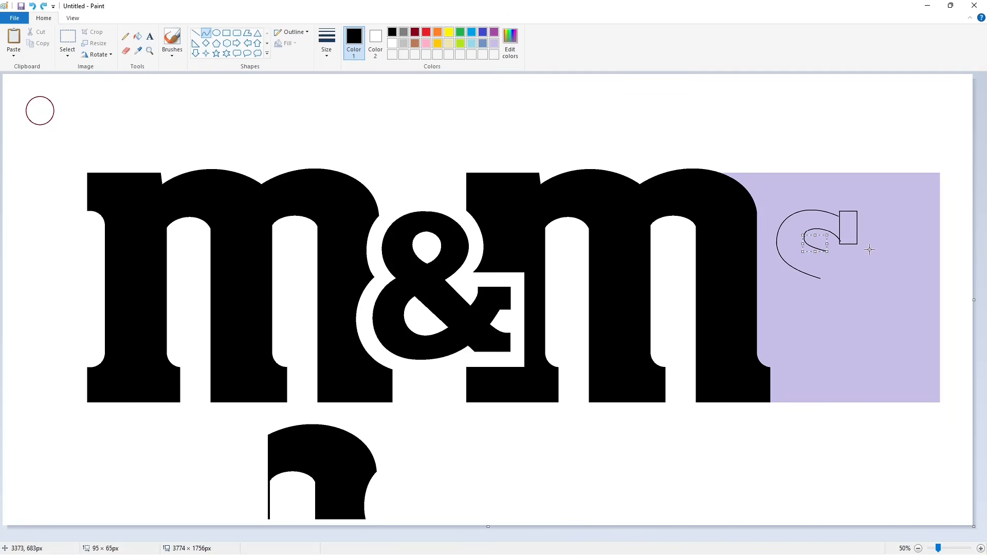
- Continue the s with a black curve for the inside of its lower bowl
{"action": "left_click", "coordinate": [836, 285]}
{"action": "left_click", "coordinate": [837, 302]}
{"action": "mouse_move", "coordinate": [815, 303]}
{"action": "left_mouse_down"}
{"action": "mouse_move", "coordinate": [792, 284]}
{"action": "mouse_move", "coordinate": [795, 299]}
{"action": "left_mouse_up"}
{"action": "left_click", "coordinate": [795, 299]}
{"action": "left_click", "coordinate": [881, 301]}
- Draw the s's lower outer curves and add a rectangular serif about 67 × 147 px at its lower end
{"action": "left_click_drag", "start_coordinate": [826, 251], "coordinate": [859, 297]}
{"action": "mouse_move", "coordinate": [851, 270]}
{"action": "left_mouse_down"}
{"action": "mouse_move", "coordinate": [856, 263]}
{"action": "mouse_move", "coordinate": [865, 279]}
{"action": "mouse_move", "coordinate": [793, 315]}
{"action": "mouse_move", "coordinate": [855, 310]}
{"action": "mouse_move", "coordinate": [823, 332]}
{"action": "left_mouse_up"}
{"action": "left_click", "coordinate": [864, 300]}
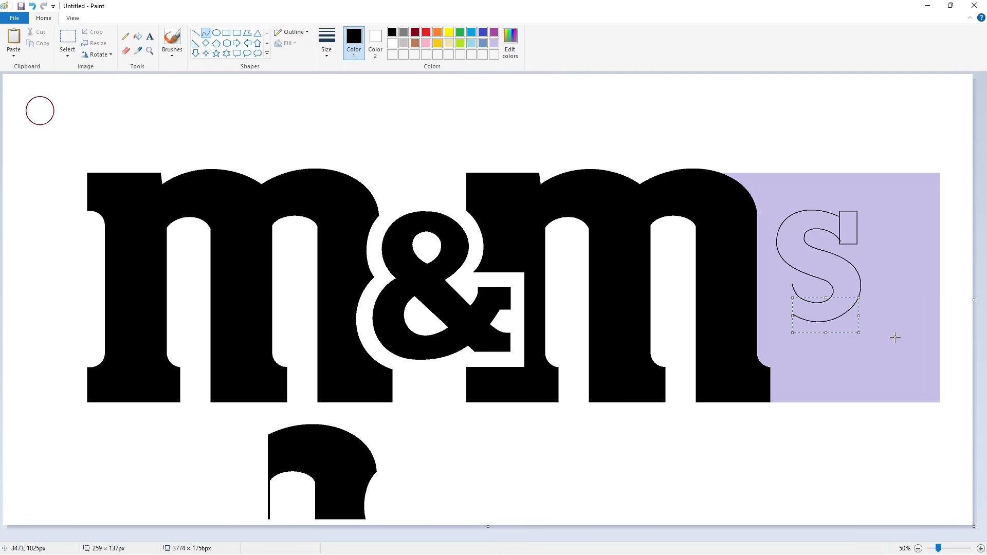
{"action": "left_click", "coordinate": [894, 337]}
{"action": "left_click", "coordinate": [226, 32]}
{"action": "left_click_drag", "start_coordinate": [776, 283], "coordinate": [793, 320]}
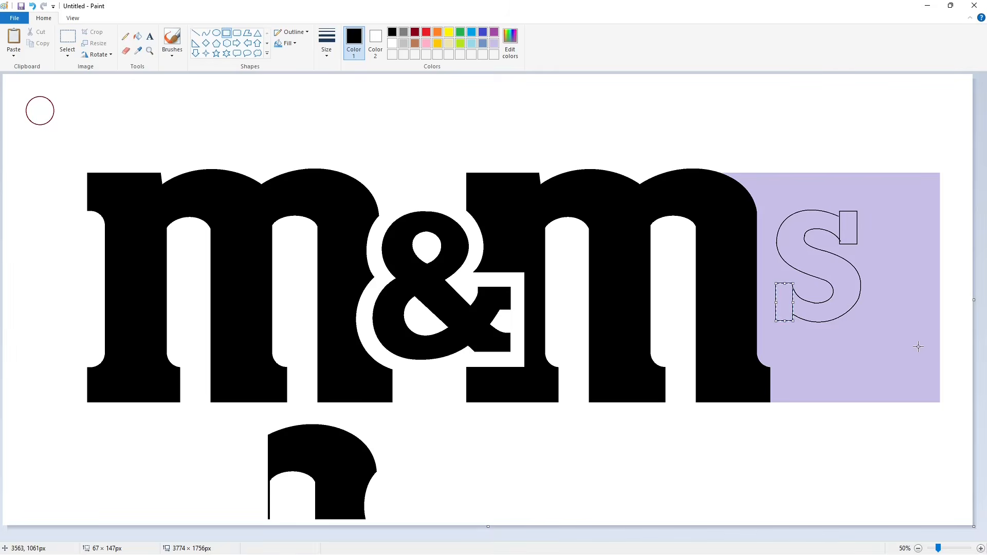
{"action": "left_click", "coordinate": [917, 346]}
- Close the gap in the s's outline at the upper serif with a short black line and fill the letter black
{"action": "left_click", "coordinate": [981, 548]}
{"action": "left_click_drag", "start_coordinate": [462, 537], "coordinate": [980, 486]}
{"action": "scroll", "coordinate": [980, 487], "scroll_direction": "down", "scroll_amount": 2}
{"action": "left_click", "coordinate": [195, 32]}
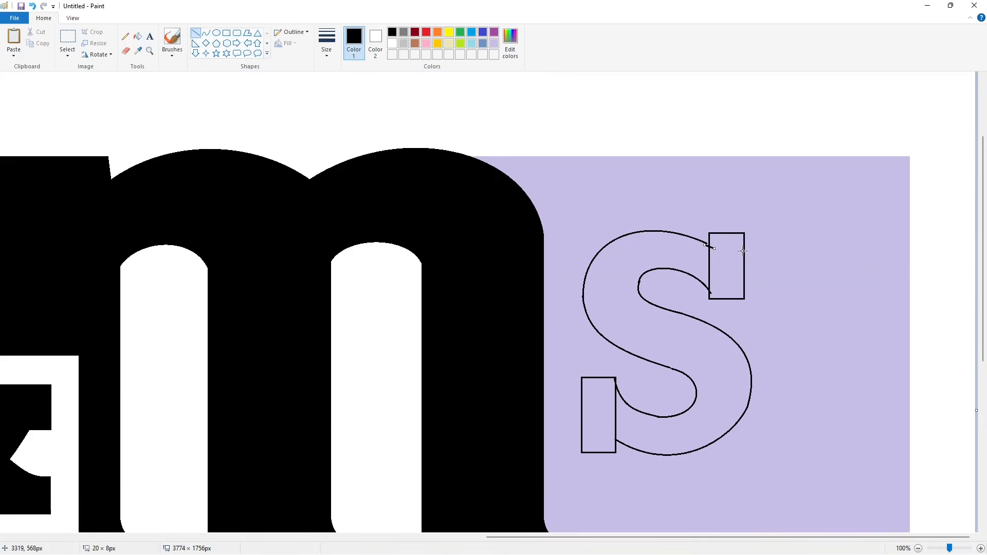
{"action": "left_click", "coordinate": [137, 36]}
{"action": "left_click", "coordinate": [691, 263]}
{"action": "left_click", "coordinate": [600, 384]}
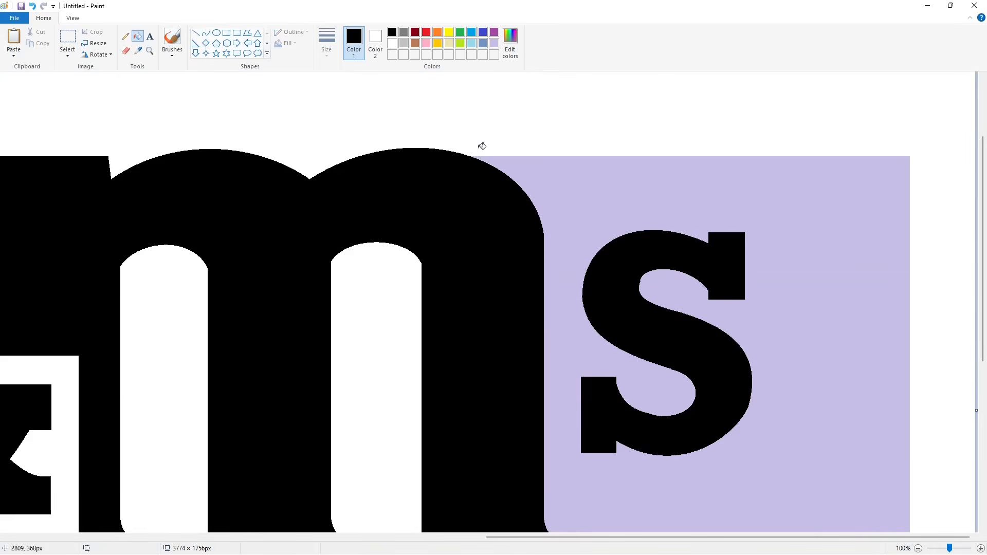
- Patch the s's lower inner corner with a thick black line and straighten the serif ends with thick lavender lines
{"action": "left_click", "coordinate": [196, 32]}
{"action": "left_click", "coordinate": [326, 44]}
{"action": "left_click", "coordinate": [350, 133]}
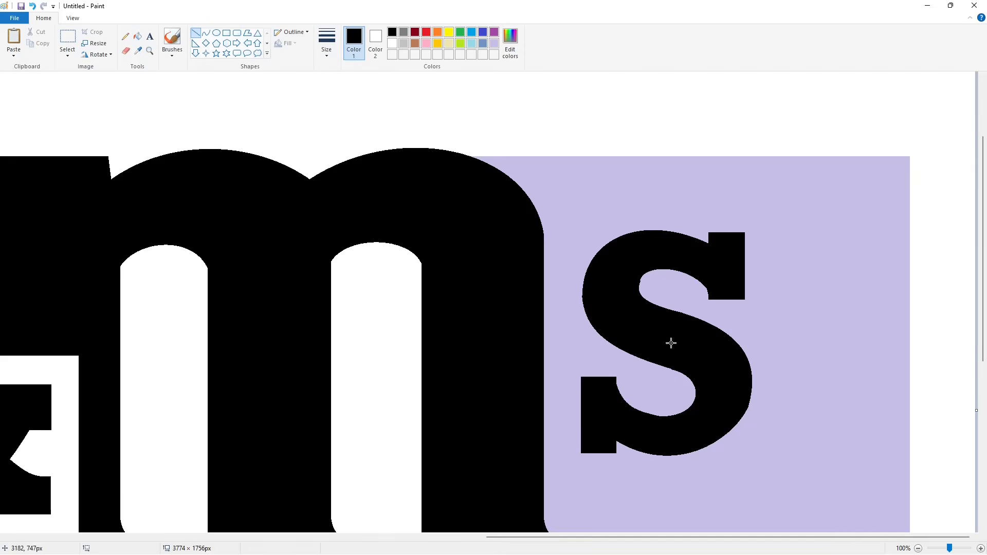
{"action": "left_click_drag", "start_coordinate": [618, 392], "coordinate": [619, 395]}
{"action": "left_click", "coordinate": [494, 43]}
{"action": "left_click_drag", "start_coordinate": [698, 303], "coordinate": [773, 303]}
{"action": "left_click_drag", "start_coordinate": [567, 374], "coordinate": [621, 373]}
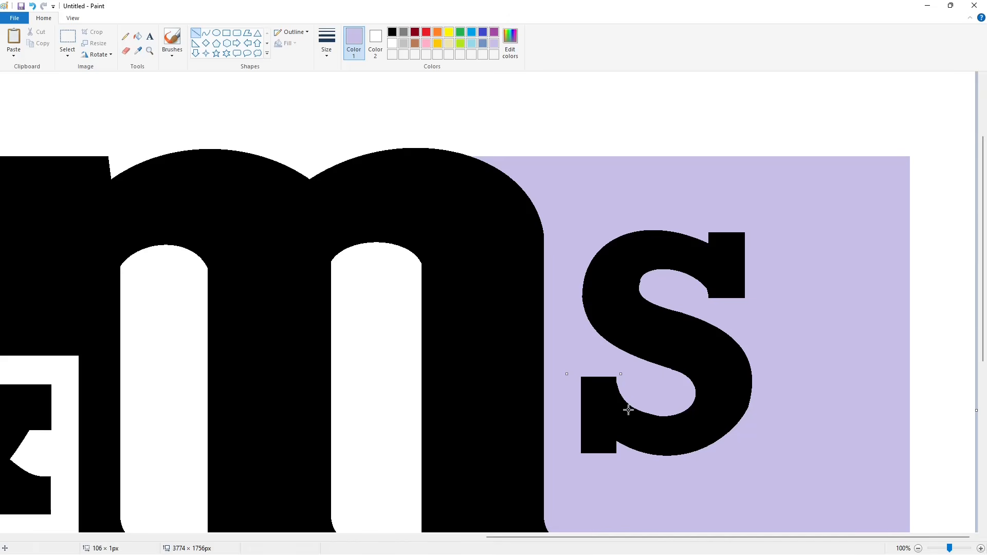
{"action": "left_click_drag", "start_coordinate": [701, 231], "coordinate": [770, 231]}
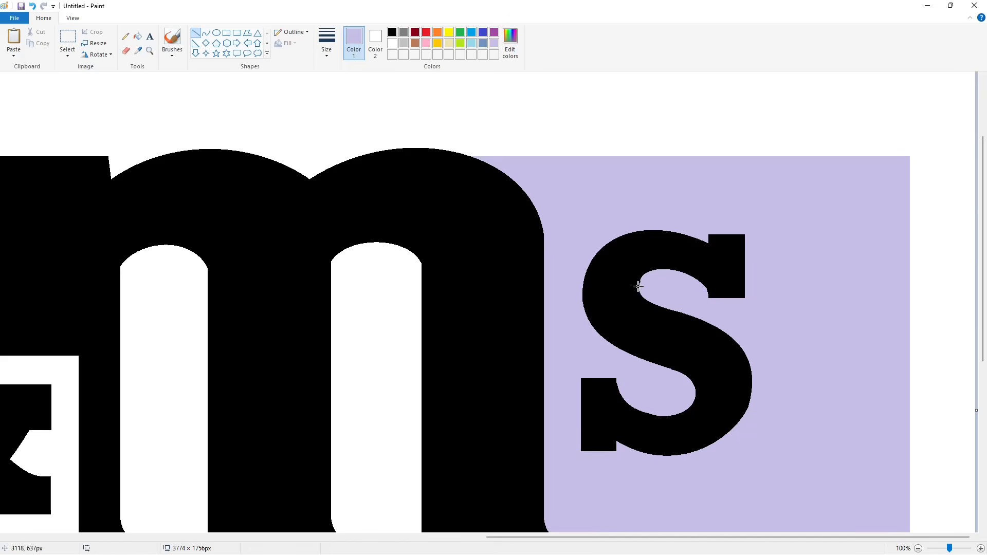
- Smooth the s's upper inner curve, lower outer edge and upper serif corner with black touch-up lines
{"action": "left_click", "coordinate": [392, 32]}
{"action": "left_click_drag", "start_coordinate": [632, 278], "coordinate": [650, 265]}
{"action": "left_click_drag", "start_coordinate": [759, 386], "coordinate": [736, 440]}
{"action": "left_click", "coordinate": [493, 43]}
{"action": "left_click", "coordinate": [797, 346]}
{"action": "scroll", "coordinate": [827, 382], "scroll_direction": "down", "scroll_amount": 2}
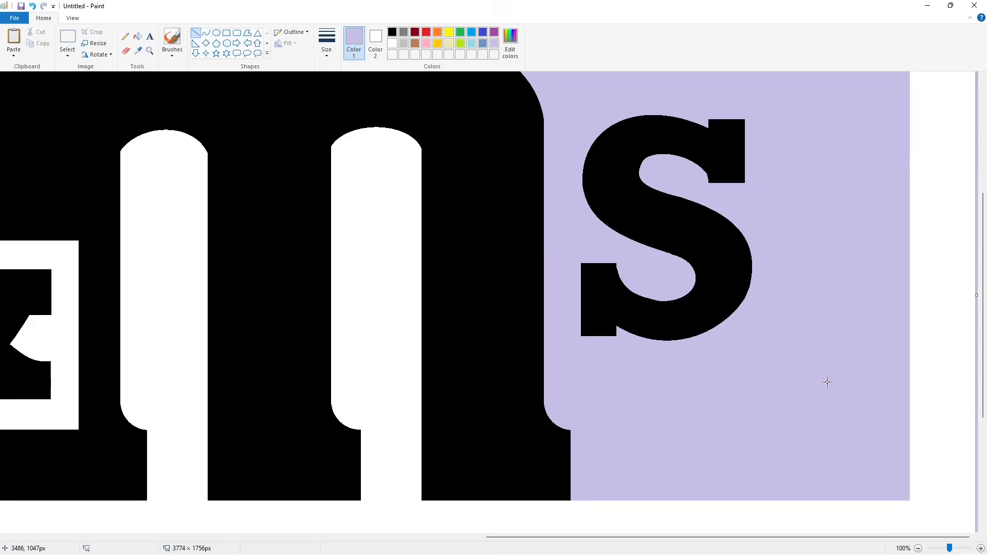
{"action": "left_click", "coordinate": [392, 32]}
{"action": "left_click_drag", "start_coordinate": [708, 180], "coordinate": [702, 166]}
{"action": "left_click", "coordinate": [728, 214]}
- Outline a slanted apostrophe above the s with thin black lines and fill it black
{"action": "scroll", "coordinate": [794, 426], "scroll_direction": "down", "scroll_amount": 1}
{"action": "left_click_drag", "start_coordinate": [773, 204], "coordinate": [791, 159]}
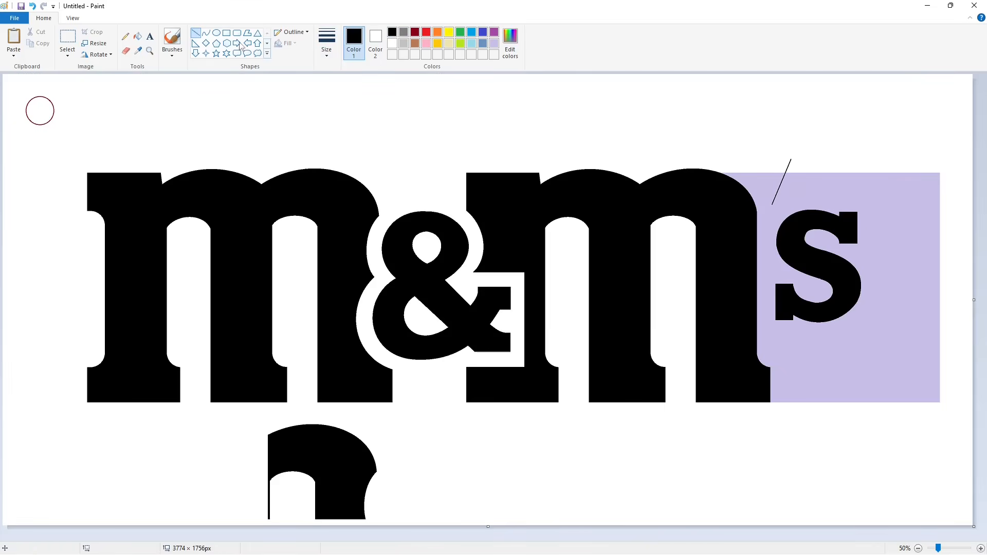
{"action": "key", "text": "ctrl+z"}
{"action": "mouse_move", "coordinate": [770, 207]}
{"action": "left_mouse_down"}
{"action": "mouse_move", "coordinate": [791, 158]}
{"action": "mouse_move", "coordinate": [817, 157]}
{"action": "mouse_move", "coordinate": [796, 204]}
{"action": "left_mouse_up"}
{"action": "left_click", "coordinate": [137, 36]}
{"action": "left_click", "coordinate": [790, 183]}
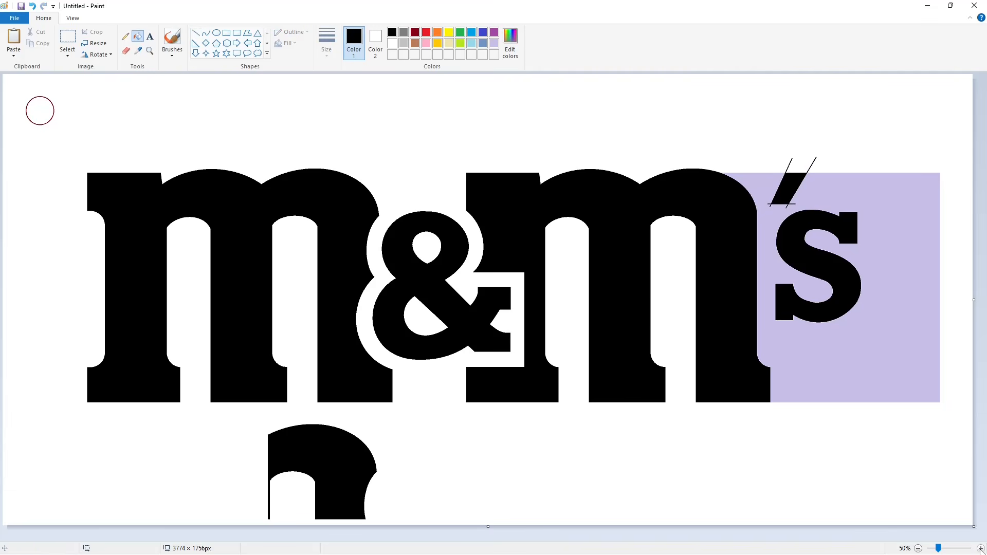
- Fill the lavender background around the s with white
{"action": "left_click", "coordinate": [216, 32]}
{"action": "left_click", "coordinate": [137, 36]}
{"action": "left_click", "coordinate": [392, 43]}
{"action": "left_click", "coordinate": [799, 357]}
- Draw a thick black circle about 95 × 97 px beside the apostrophe, above the s
{"action": "left_click", "coordinate": [392, 32]}
{"action": "left_click", "coordinate": [216, 33]}
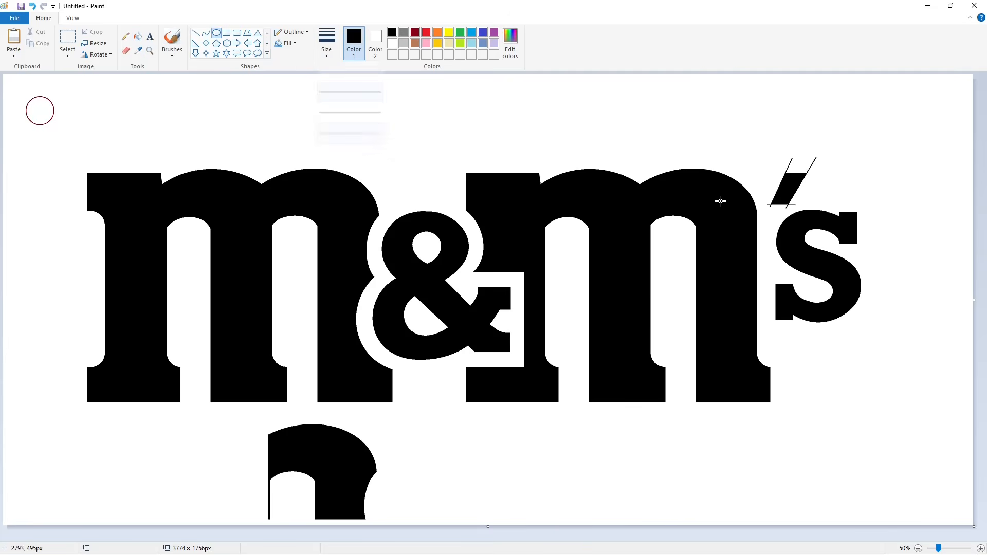
{"action": "left_click_drag", "start_coordinate": [812, 176], "coordinate": [838, 200]}
{"action": "key", "text": "ctrl+plus"}
{"action": "key", "text": "ctrl+plus"}
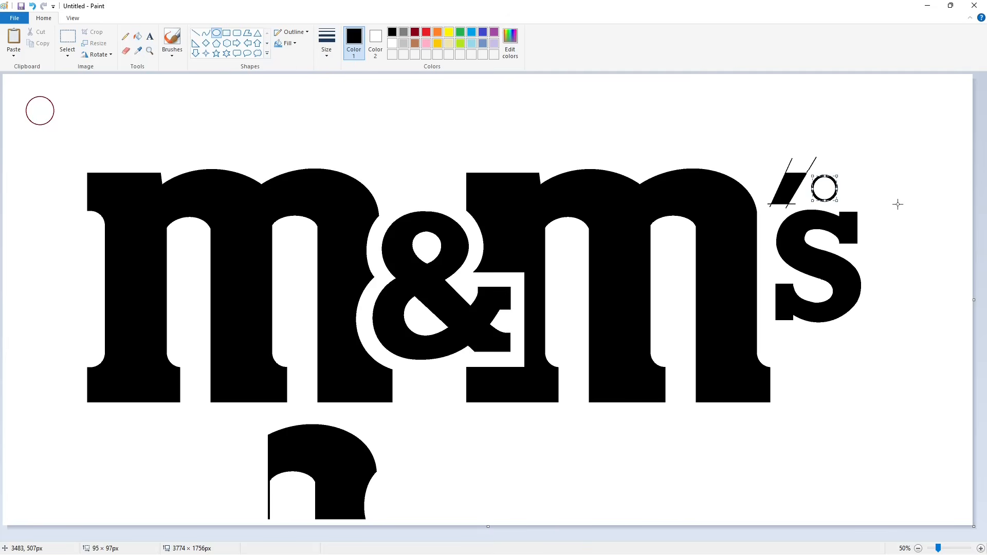
{"action": "left_click", "coordinate": [898, 204]}
- Fill the apostrophe purple and trim its upper and lower edges with thick white horizontal lines
{"action": "left_click", "coordinate": [494, 32]}
{"action": "left_click", "coordinate": [138, 36]}
{"action": "left_click", "coordinate": [791, 188]}
{"action": "left_click", "coordinate": [196, 33]}
{"action": "left_click", "coordinate": [326, 44]}
{"action": "left_click", "coordinate": [351, 135]}
{"action": "left_click", "coordinate": [392, 43]}
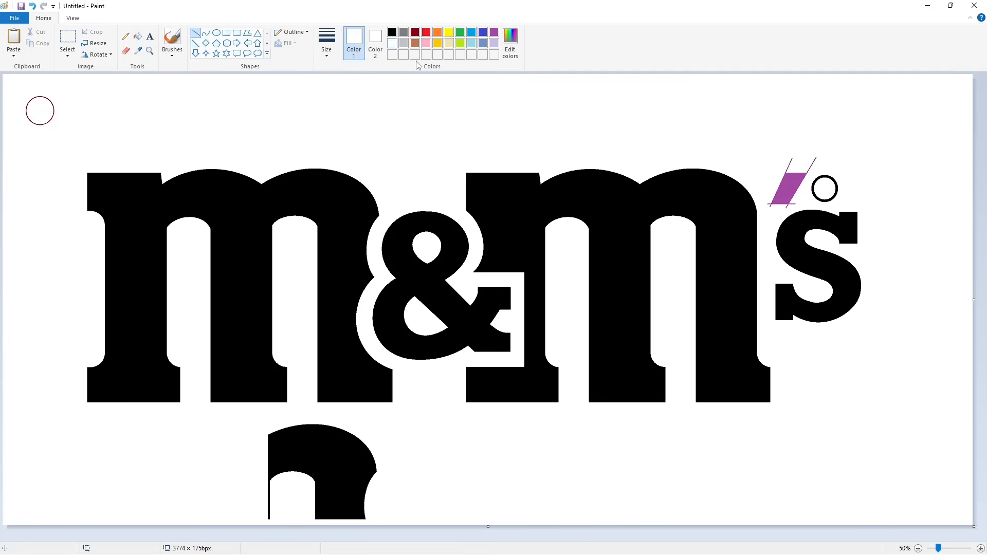
{"action": "left_click_drag", "start_coordinate": [811, 174], "coordinate": [765, 174]}
{"action": "left_click", "coordinate": [871, 223]}
{"action": "left_click_drag", "start_coordinate": [797, 204], "coordinate": [768, 205]}
{"action": "left_click", "coordinate": [841, 228]}
- Fill the leftover line stubs around the apostrophe and the spare arch piece below the lettering with white
{"action": "left_click", "coordinate": [981, 548]}
{"action": "left_click_drag", "start_coordinate": [463, 537], "coordinate": [946, 537]}
{"action": "left_click", "coordinate": [138, 36]}
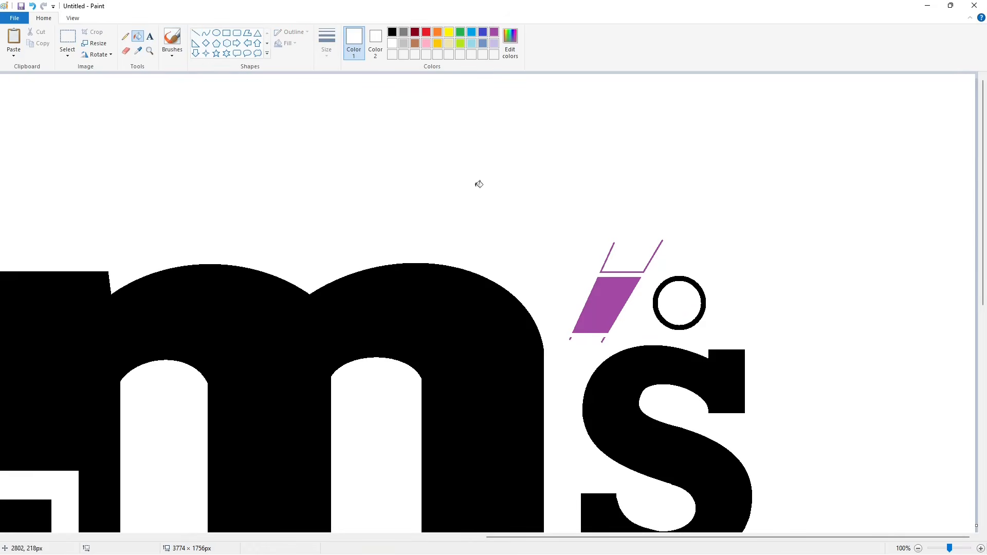
{"action": "left_click", "coordinate": [608, 271]}
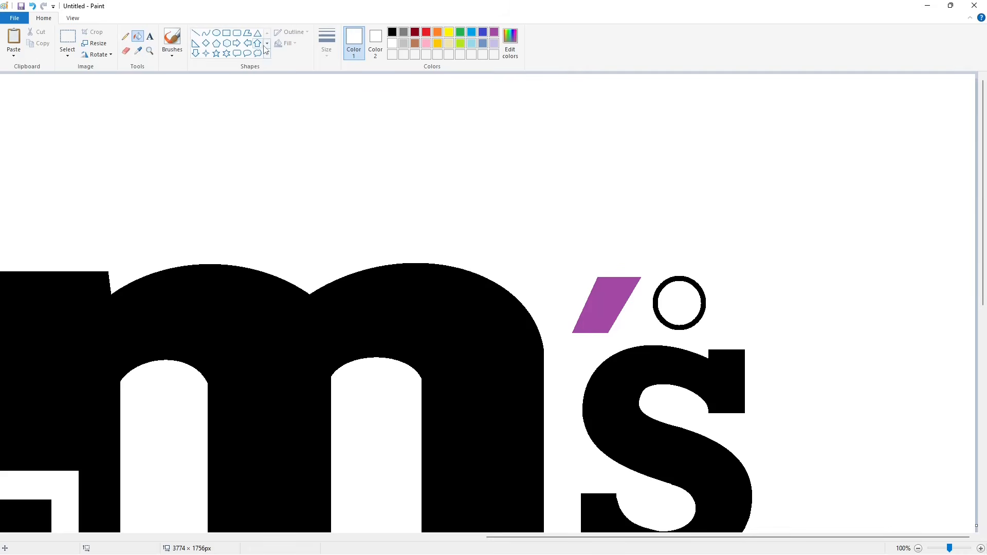
{"action": "left_click", "coordinate": [918, 548]}
{"action": "left_click", "coordinate": [328, 458]}
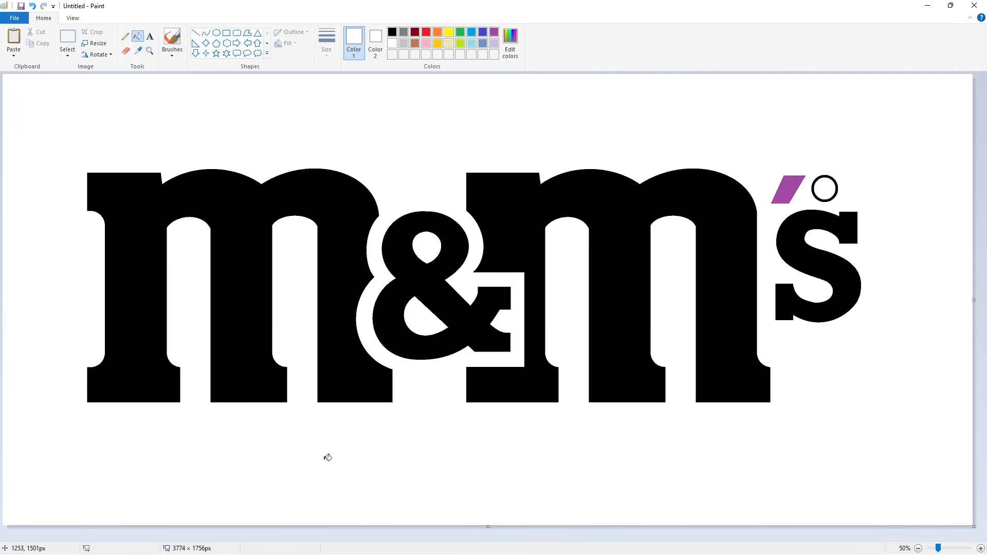
- Smooth the s's lower outer curve by trimming it with white lines
{"action": "left_click", "coordinate": [980, 548]}
{"action": "left_click", "coordinate": [965, 537]}
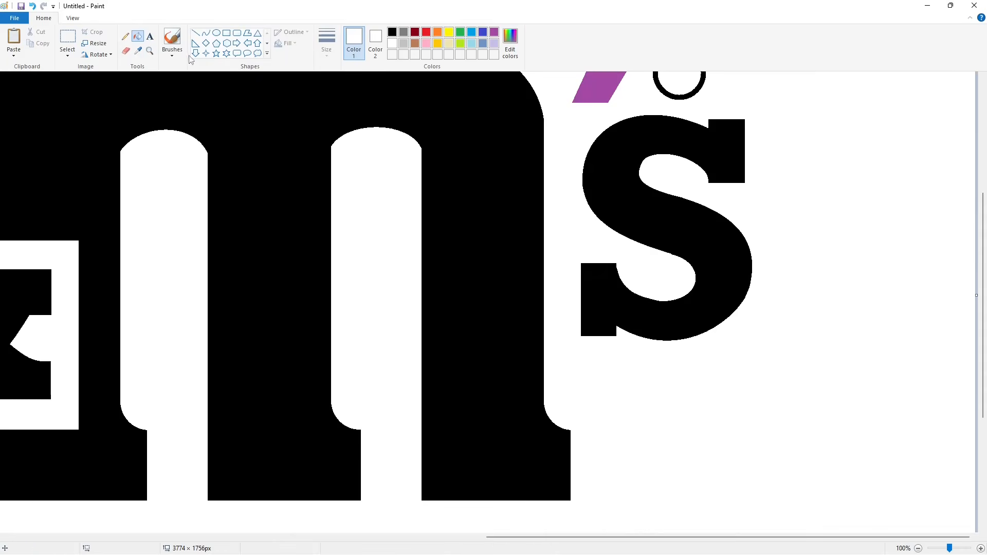
{"action": "left_click", "coordinate": [195, 32]}
{"action": "left_click_drag", "start_coordinate": [750, 279], "coordinate": [716, 334]}
{"action": "left_click_drag", "start_coordinate": [722, 325], "coordinate": [730, 326]}
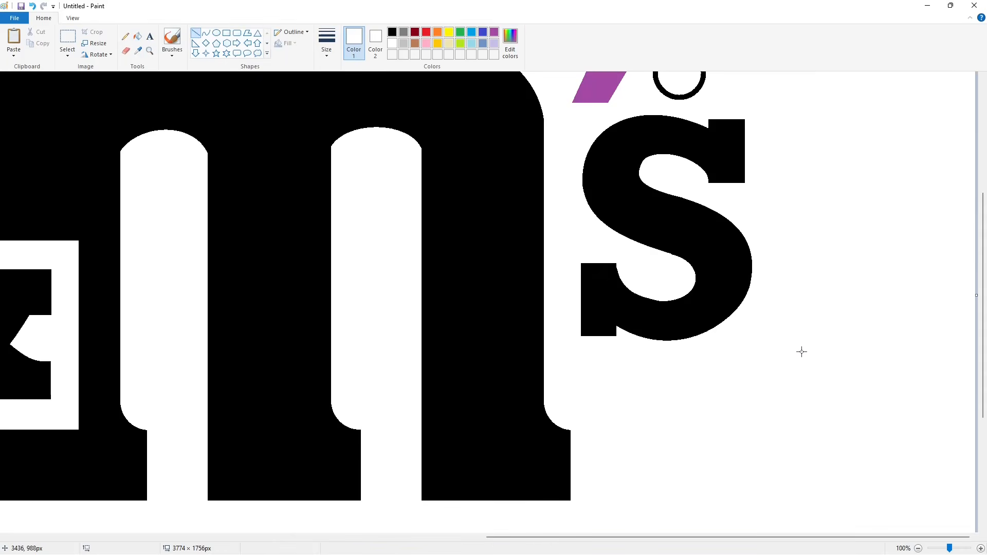
- Fill the apostrophe above the s with black
{"action": "scroll", "coordinate": [798, 359], "scroll_direction": "up", "scroll_amount": 4}
{"action": "left_click", "coordinate": [137, 36]}
{"action": "left_click", "coordinate": [392, 32]}
{"action": "left_click", "coordinate": [601, 304]}
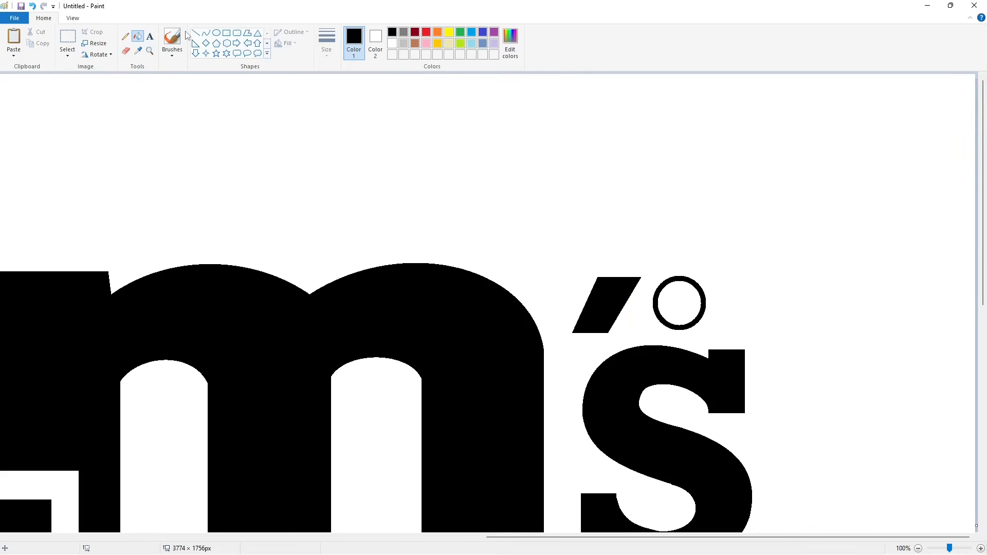
- Insert a text box above the second m and enter "R" in the Arial font
{"action": "left_click", "coordinate": [149, 36]}
{"action": "left_click", "coordinate": [409, 164]}
{"action": "left_click", "coordinate": [125, 37]}
{"action": "left_click_drag", "start_coordinate": [147, 115], "coordinate": [147, 81]}
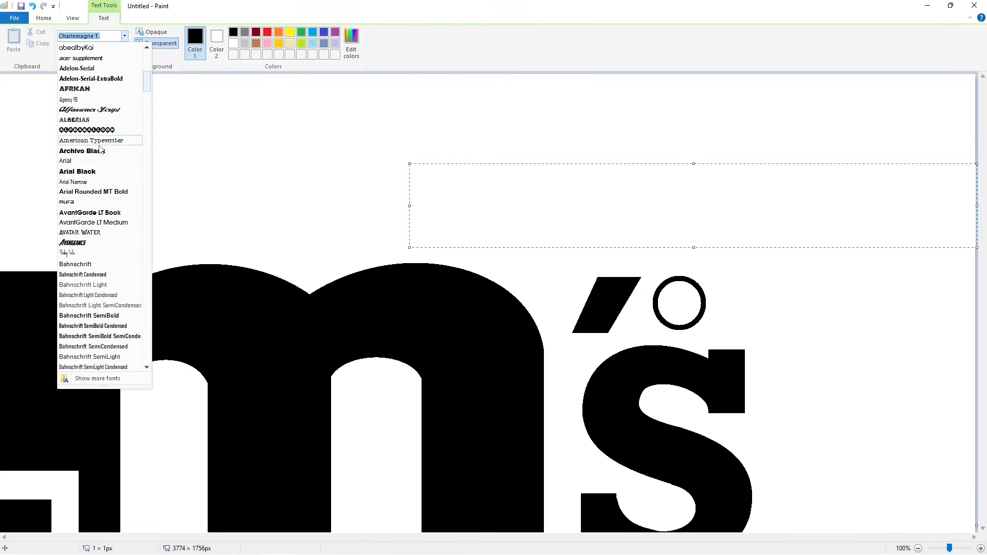
{"action": "left_click", "coordinate": [88, 161]}
{"action": "type", "text": "R"}
- Recolour the R with a custom dark brown mixed from the standard brown and set its font size to 50
{"action": "key", "text": "ctrl+a"}
{"action": "left_click", "coordinate": [256, 43]}
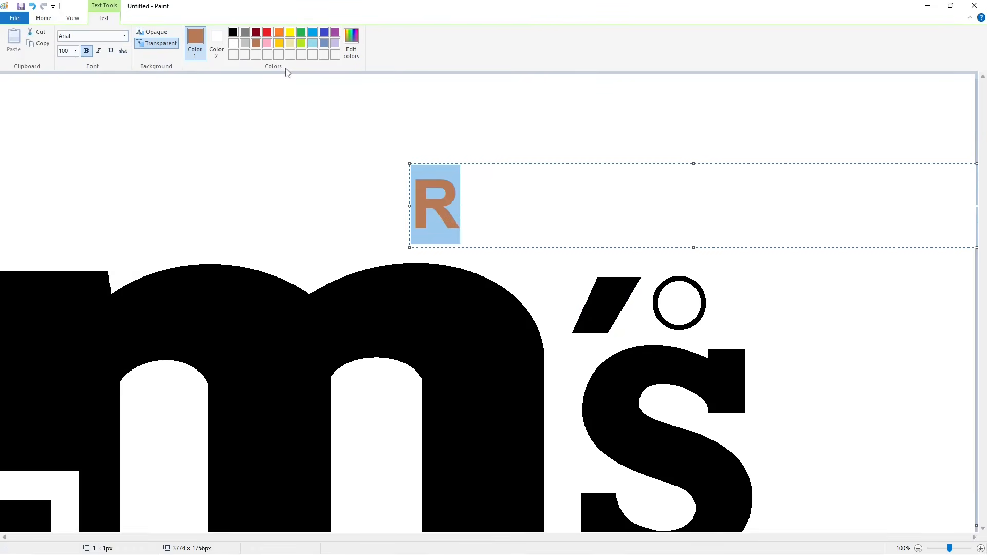
{"action": "left_click", "coordinate": [351, 41]}
{"action": "left_click", "coordinate": [601, 277]}
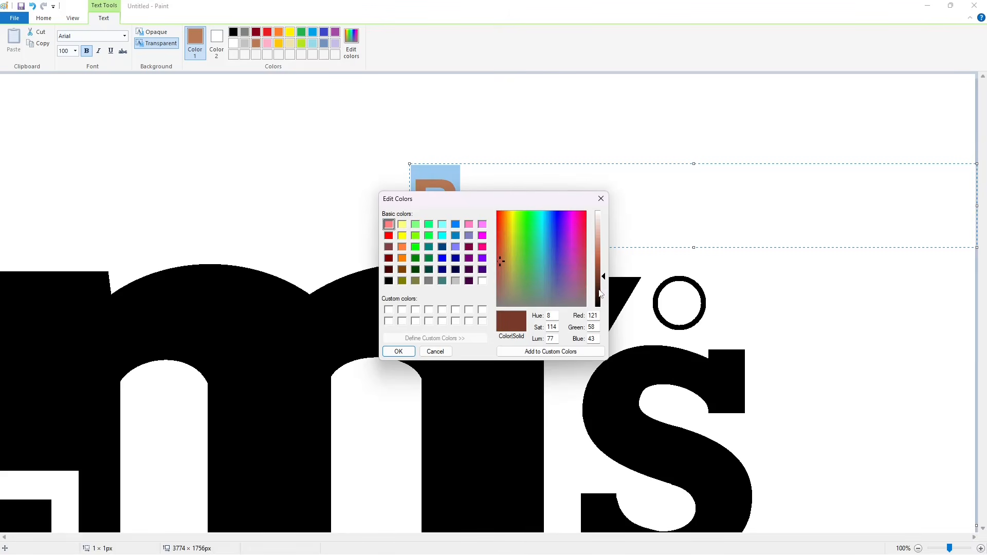
{"action": "left_click", "coordinate": [398, 351]}
{"action": "left_click", "coordinate": [75, 51]}
{"action": "type", "text": "50"}
{"action": "key", "text": "Return"}
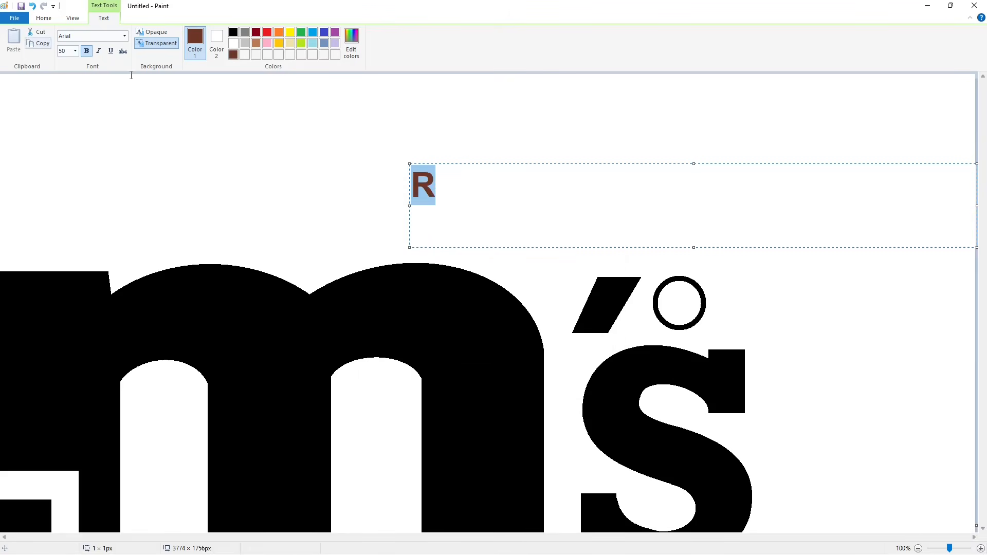
- Place the R inside the black circle, set its font size to 60 and commit the text
{"action": "left_click_drag", "start_coordinate": [693, 247], "coordinate": [693, 457]}
{"action": "left_click_drag", "start_coordinate": [409, 163], "coordinate": [665, 280]}
{"action": "key", "text": "ctrl+a"}
{"action": "left_click", "coordinate": [75, 51]}
{"action": "type", "text": "60"}
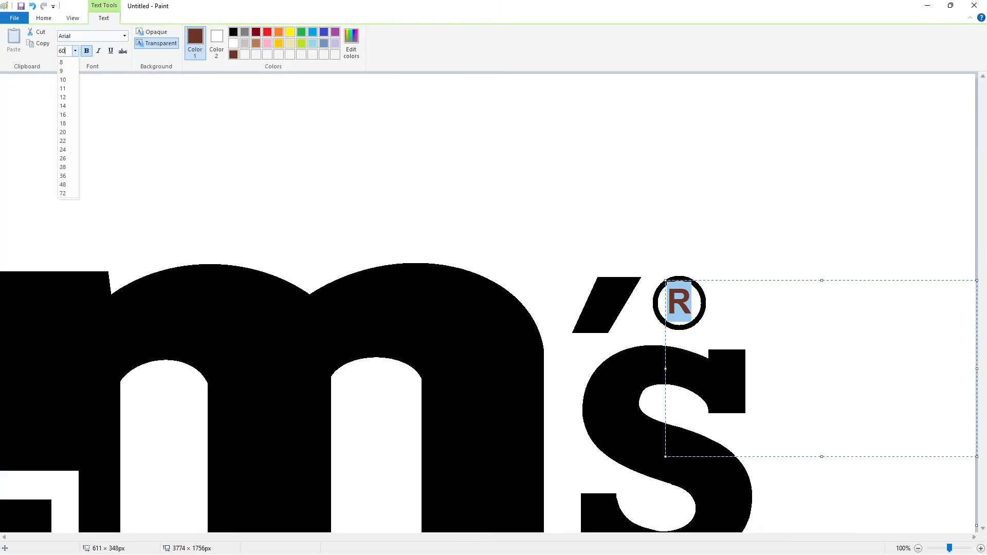
{"action": "key", "text": "Return"}
{"action": "left_click", "coordinate": [810, 315]}
{"action": "left_click", "coordinate": [612, 256]}
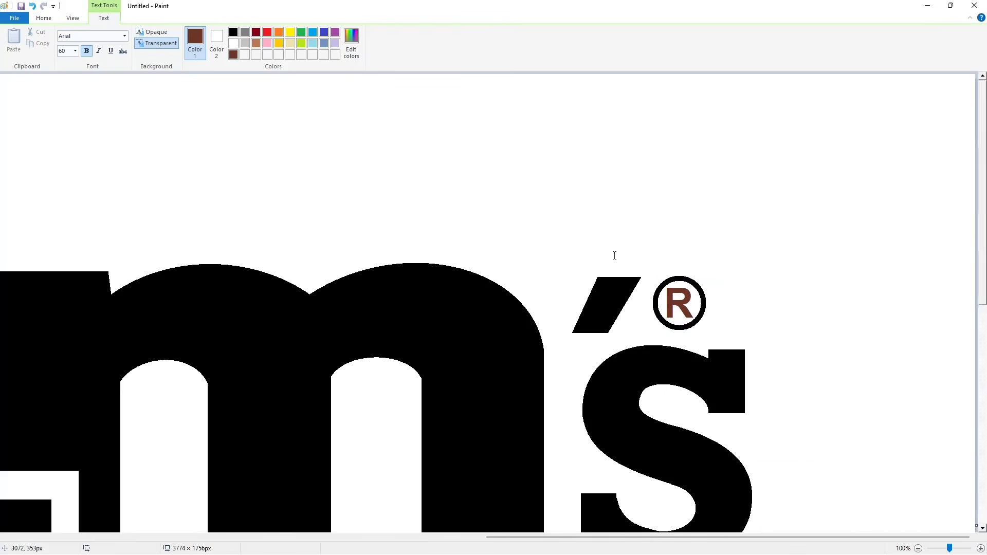
- Fill both m letters, the ampersand, the circle around the R, the apostrophe and the s with dark brown
{"action": "left_click", "coordinate": [918, 548]}
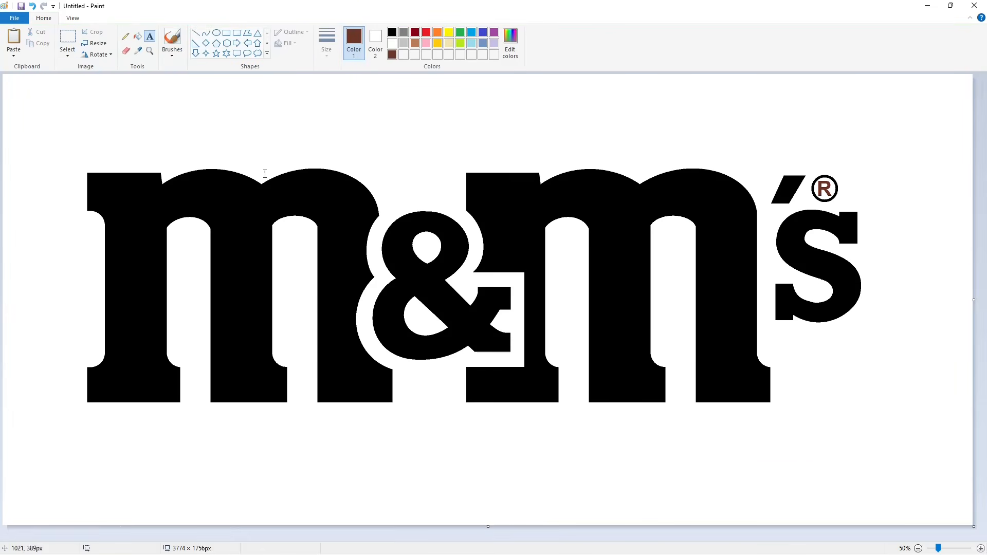
{"action": "left_click", "coordinate": [137, 36]}
{"action": "left_click", "coordinate": [147, 223]}
{"action": "left_click", "coordinate": [412, 288]}
{"action": "left_click", "coordinate": [511, 248]}
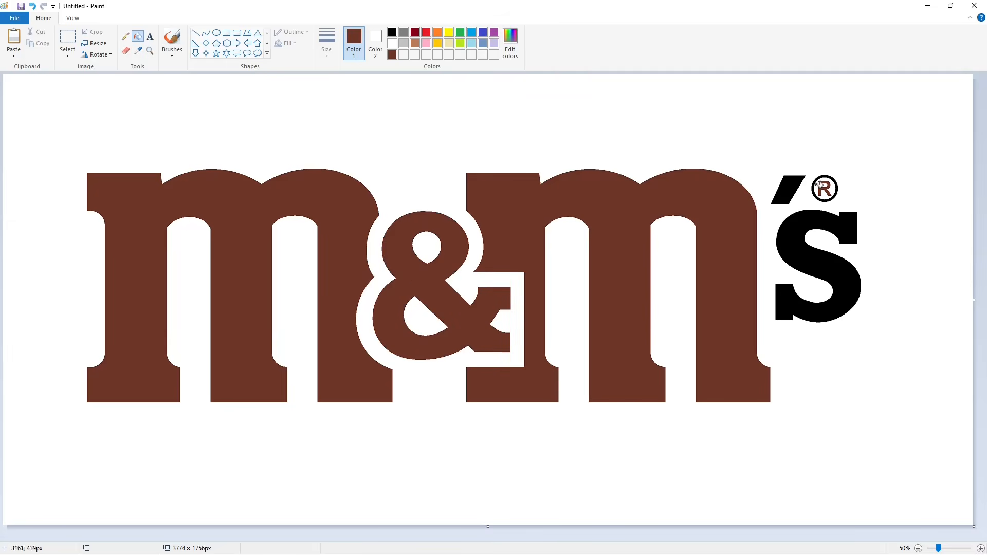
{"action": "left_click", "coordinate": [836, 186]}
{"action": "left_click", "coordinate": [789, 189]}
{"action": "left_click", "coordinate": [797, 221]}
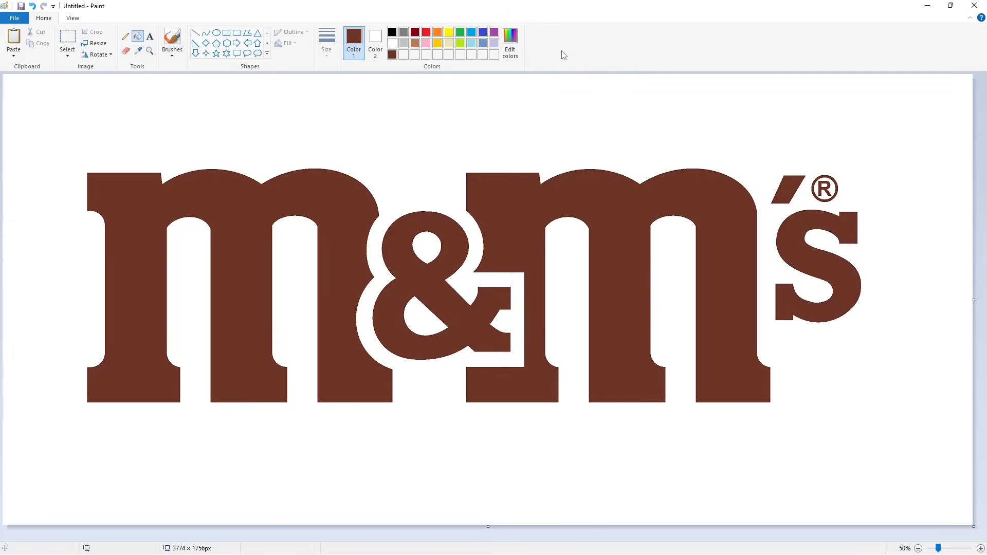